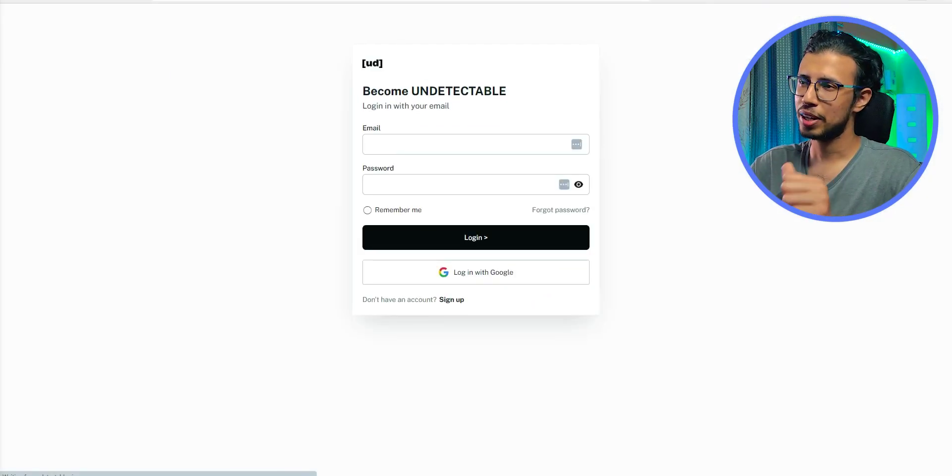
{"action": "left_click_drag", "start_coordinate": [509, 93], "coordinate": [377, 93]}
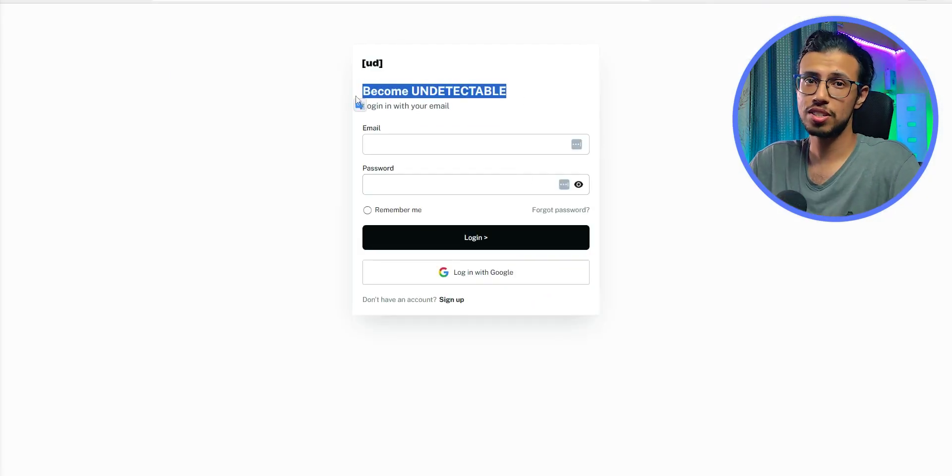
{"action": "left_click", "coordinate": [312, 114]}
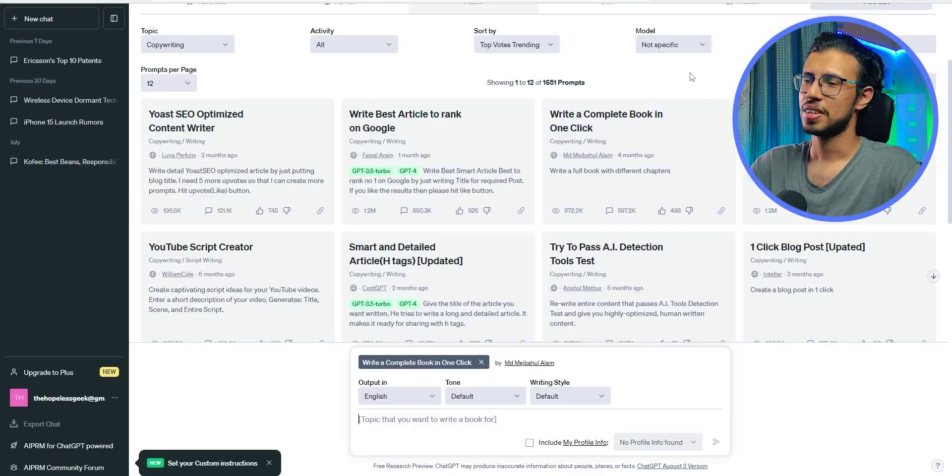
Generate an article on "The future of AI in content creation" and copy its full text
{"action": "type", "text": "The f"}
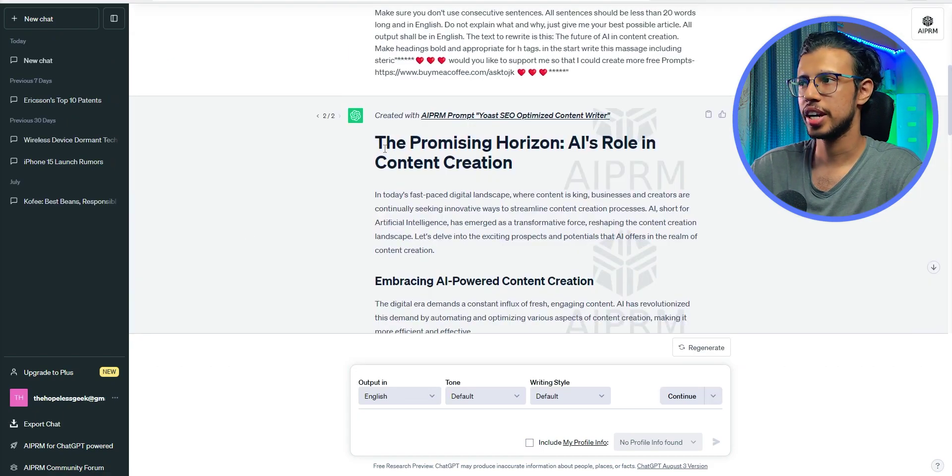
{"action": "left_click_drag", "start_coordinate": [385, 148], "coordinate": [496, 235]}
{"action": "right_click", "coordinate": [440, 194]}
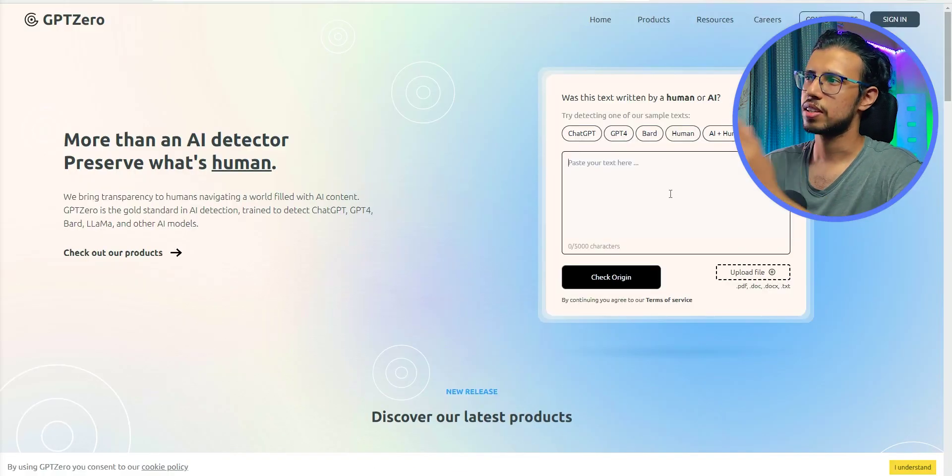
Switch to GPTZero, paste the copied article as the text to test, and check its origin
{"action": "right_click", "coordinate": [667, 191]}
{"action": "left_click", "coordinate": [694, 276]}
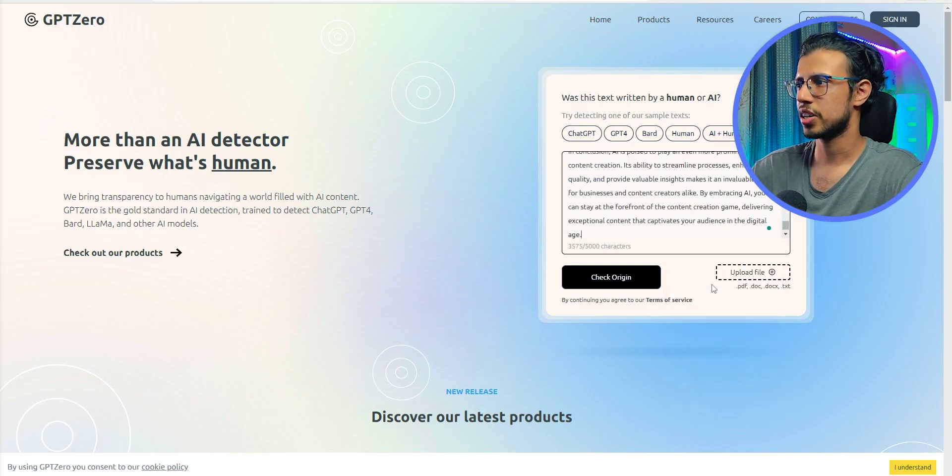
{"action": "left_click", "coordinate": [639, 282]}
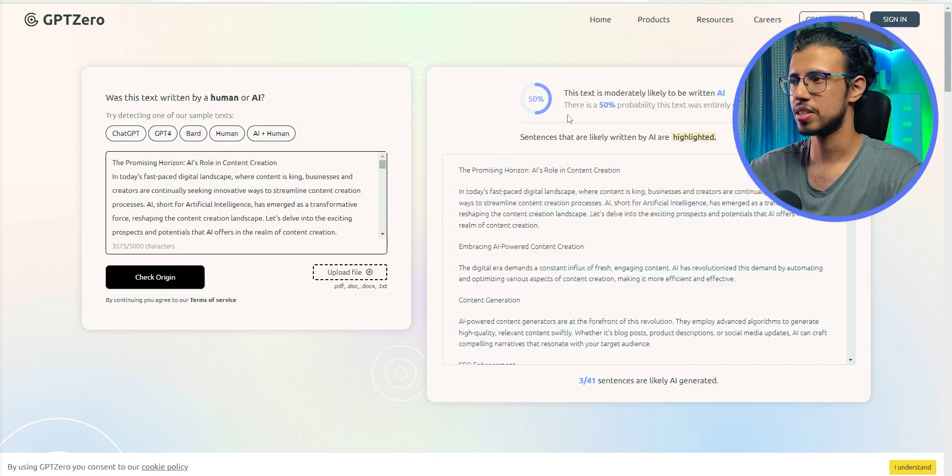
{"action": "left_click_drag", "start_coordinate": [565, 95], "coordinate": [639, 98]}
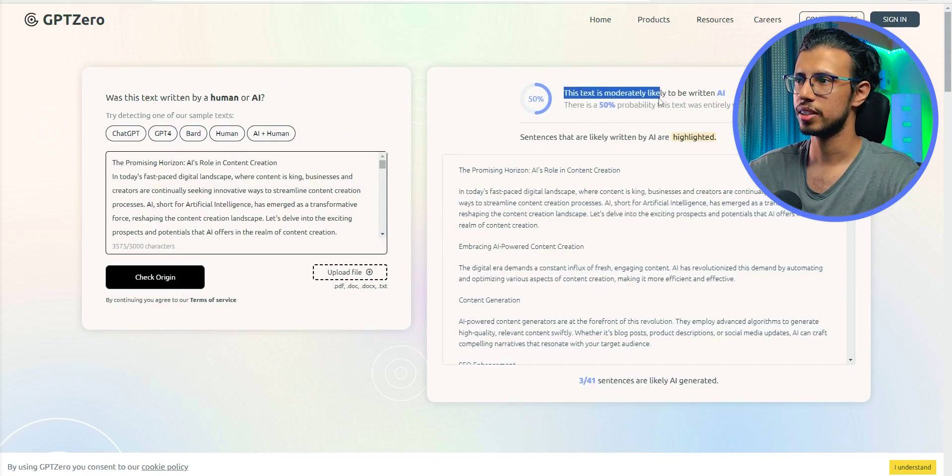
{"action": "left_click", "coordinate": [688, 114]}
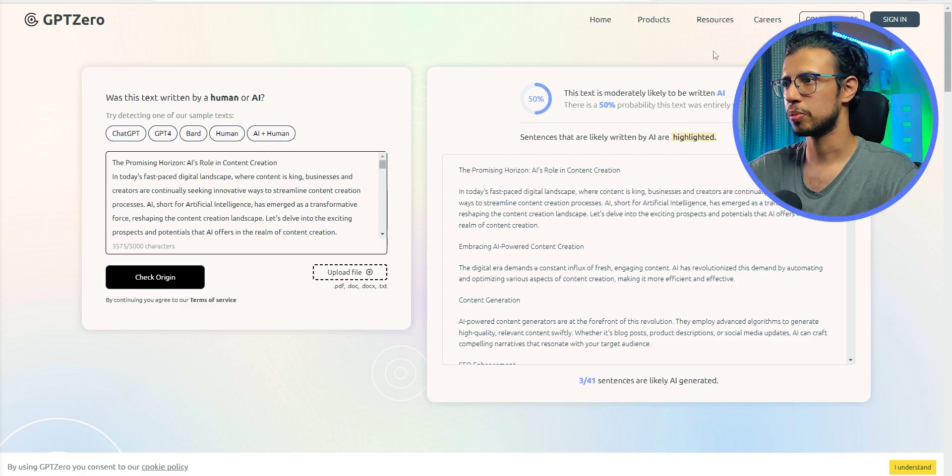
Switch to Undetectable.AI and paste the copied article as plain text into the input area
{"action": "key", "text": "ctrl+Tab"}
{"action": "right_click", "coordinate": [356, 270]}
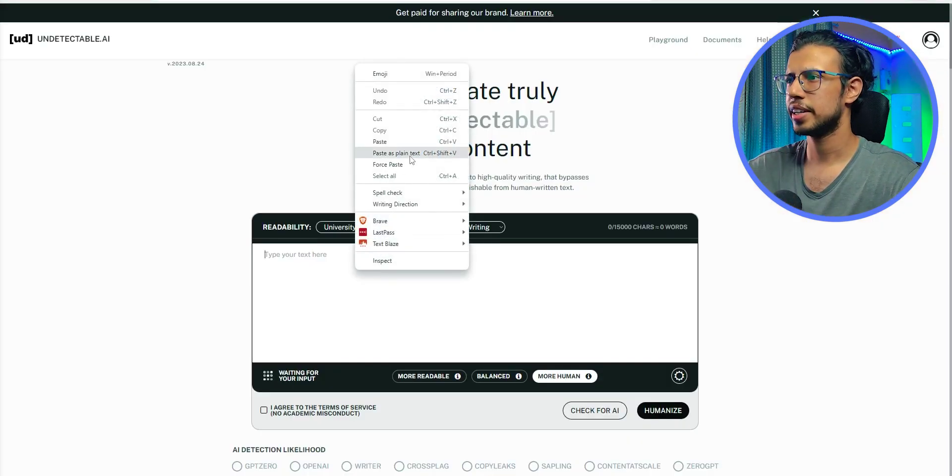
{"action": "left_click", "coordinate": [397, 153]}
{"action": "scroll", "coordinate": [446, 302], "scroll_direction": "up", "scroll_amount": 5}
Set the readability to Marketing and the purpose to Article for the pasted text
{"action": "left_click", "coordinate": [342, 228]}
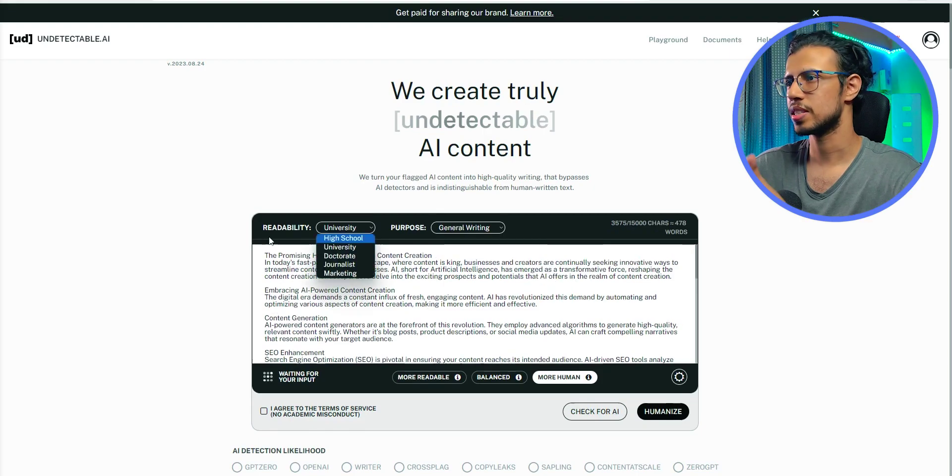
{"action": "left_click", "coordinate": [270, 240]}
{"action": "left_click", "coordinate": [365, 230]}
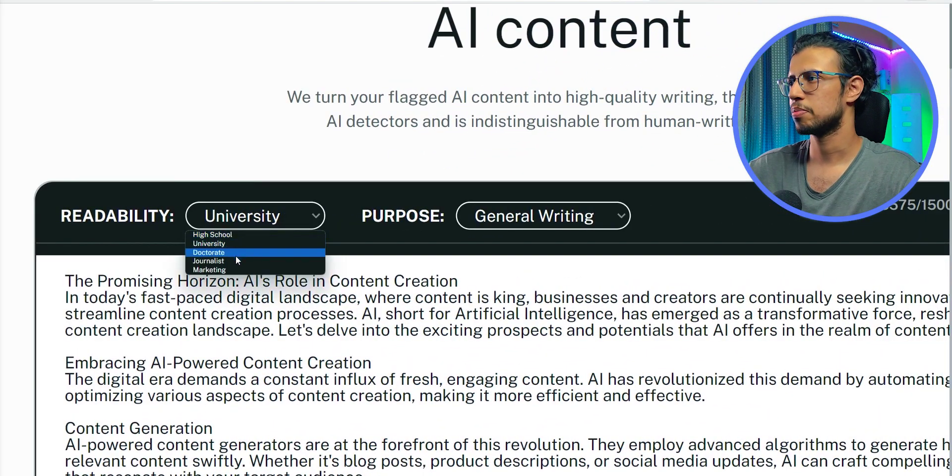
{"action": "left_click", "coordinate": [236, 270]}
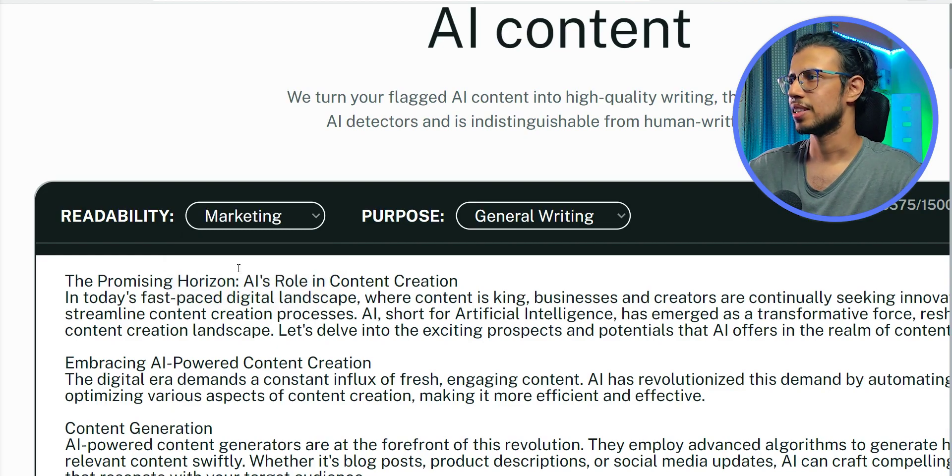
{"action": "left_click", "coordinate": [563, 227]}
{"action": "left_click", "coordinate": [504, 254]}
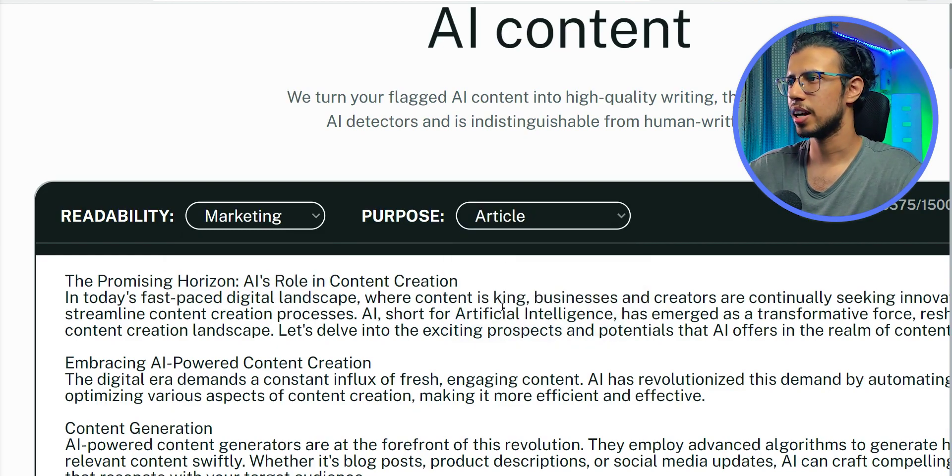
Set the rewriting strength to More Human, agree to the terms of service, and check the text for AI
{"action": "scroll", "coordinate": [503, 307], "scroll_direction": "down", "scroll_amount": 1}
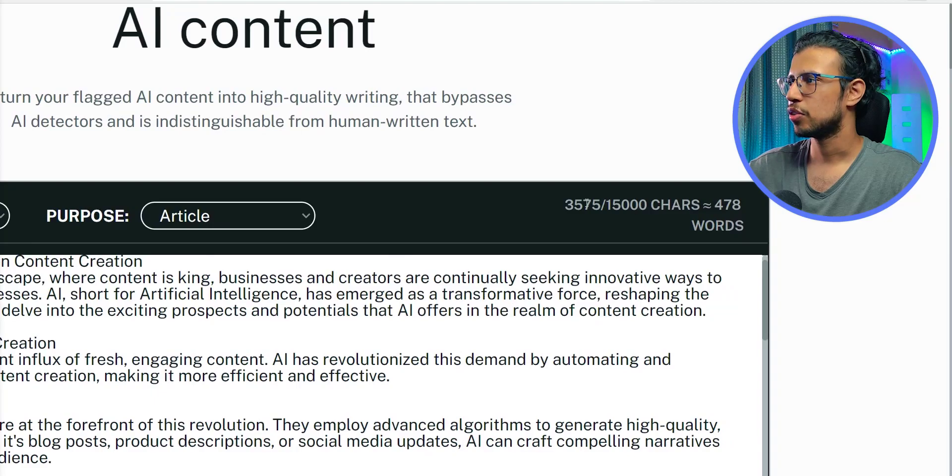
{"action": "left_click_drag", "start_coordinate": [569, 204], "coordinate": [733, 227]}
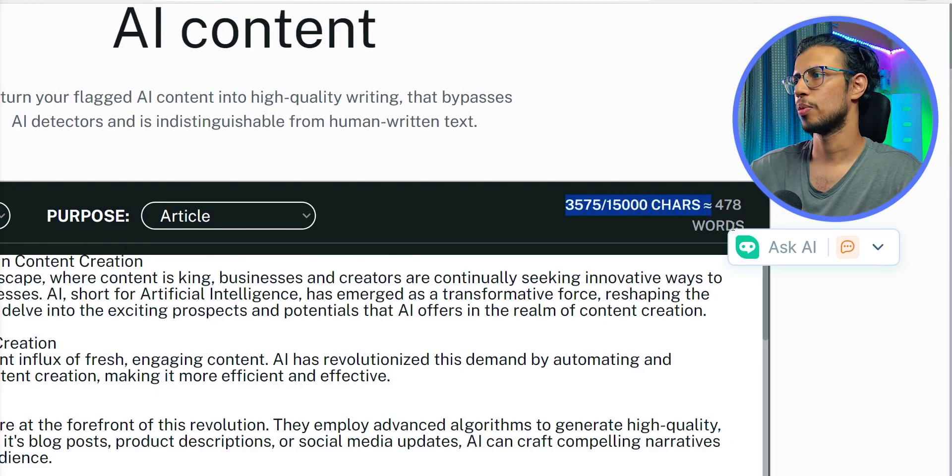
{"action": "left_click", "coordinate": [696, 228]}
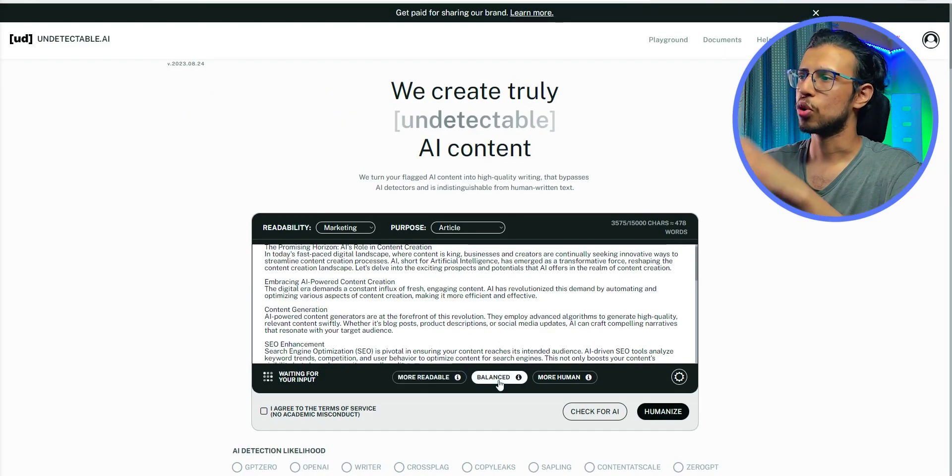
{"action": "left_click", "coordinate": [561, 381]}
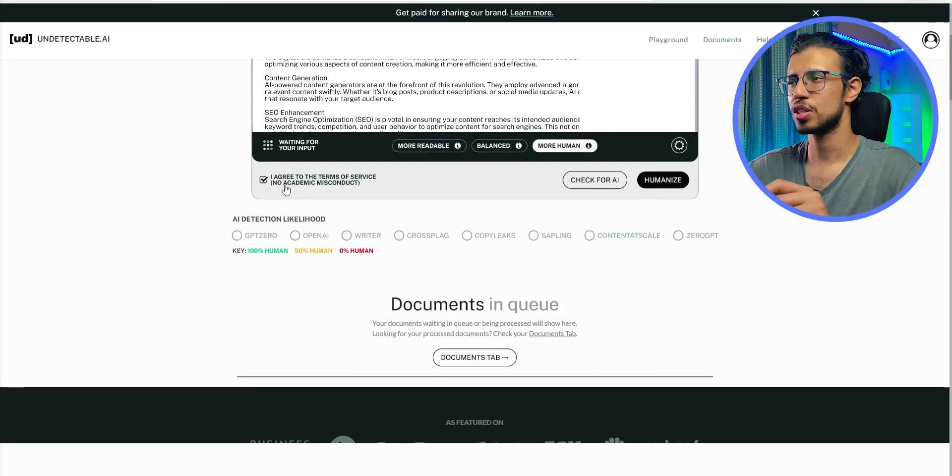
{"action": "scroll", "coordinate": [341, 322], "scroll_direction": "up", "scroll_amount": 3}
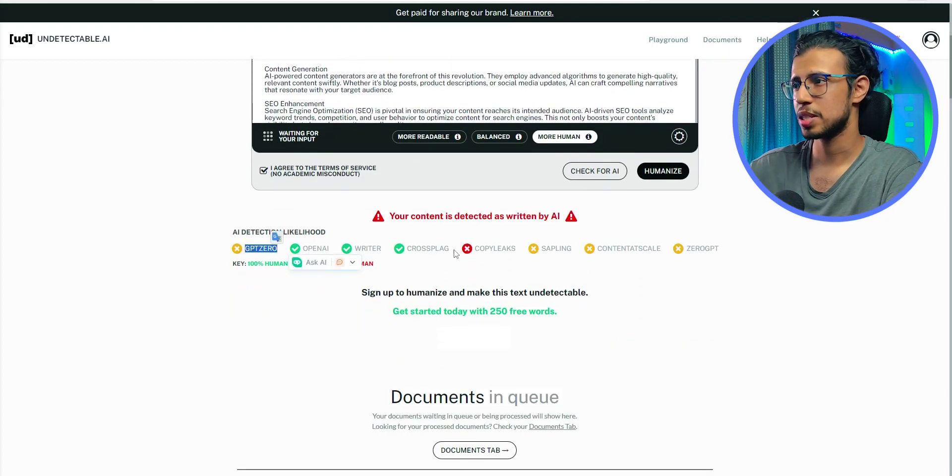
Submit the article to be humanized and copy the rewritten output
{"action": "left_click", "coordinate": [663, 171]}
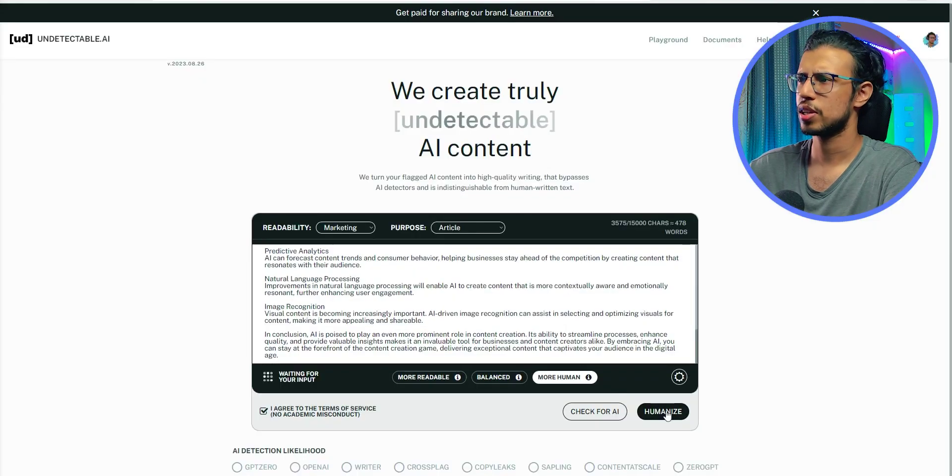
{"action": "left_click", "coordinate": [667, 409]}
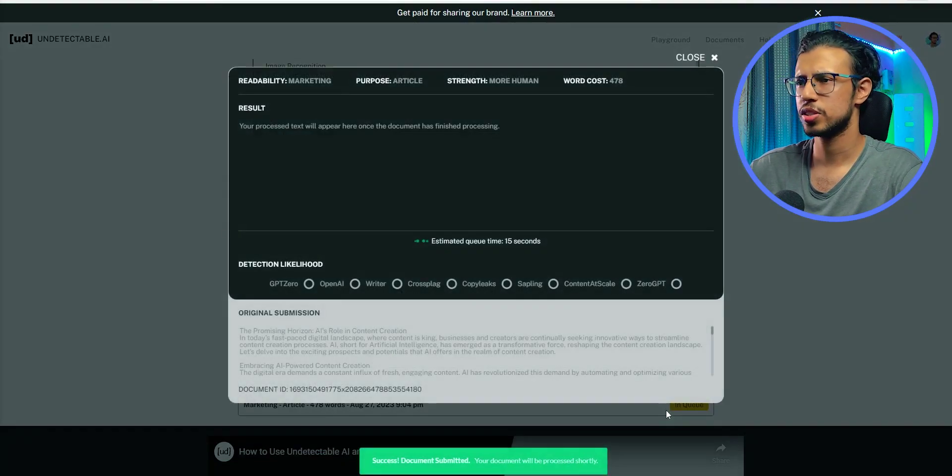
{"action": "left_click_drag", "start_coordinate": [506, 243], "coordinate": [540, 243]}
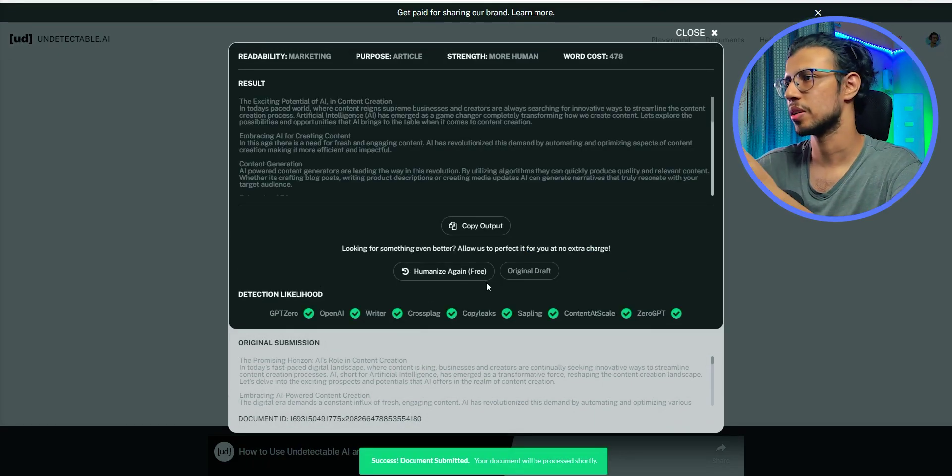
{"action": "double_click", "coordinate": [301, 315]}
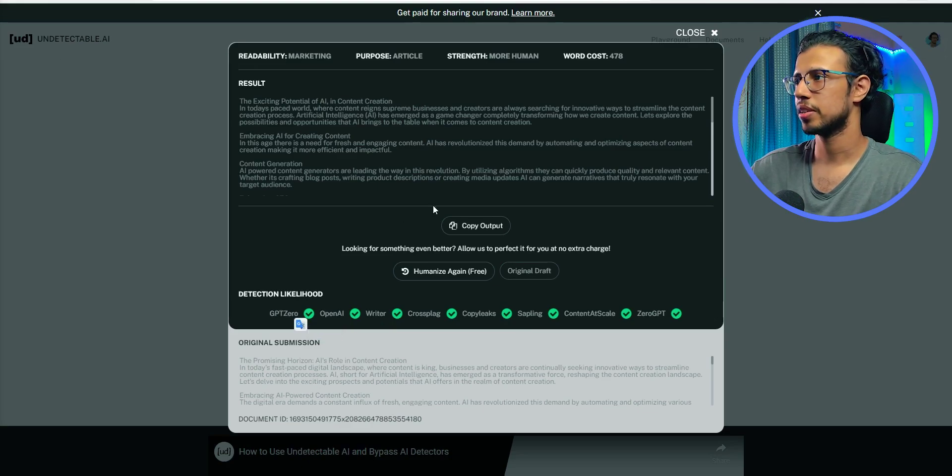
{"action": "left_click", "coordinate": [486, 227]}
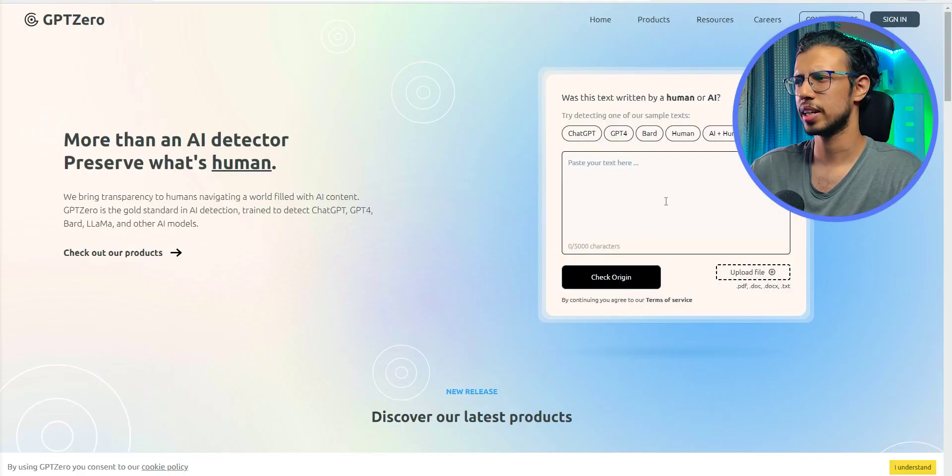
Switch to GPTZero, paste the humanized article, and check its origin
{"action": "right_click", "coordinate": [620, 181]}
{"action": "left_click", "coordinate": [653, 281]}
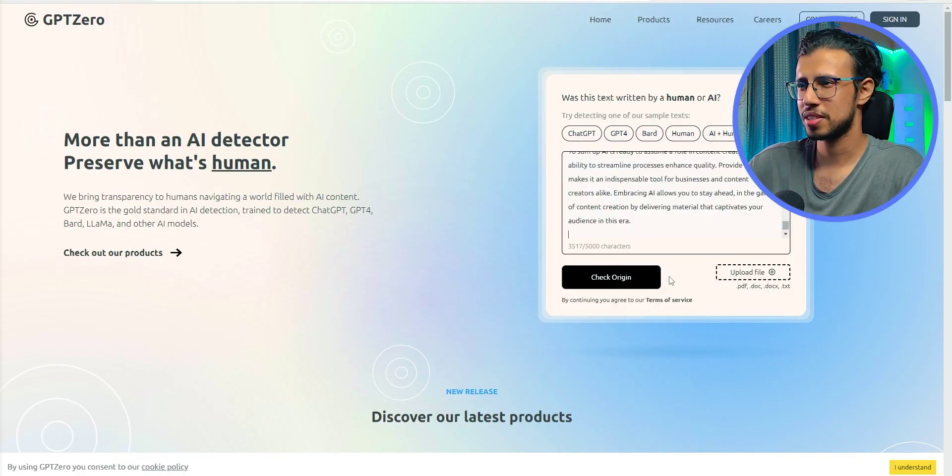
{"action": "left_click", "coordinate": [626, 282]}
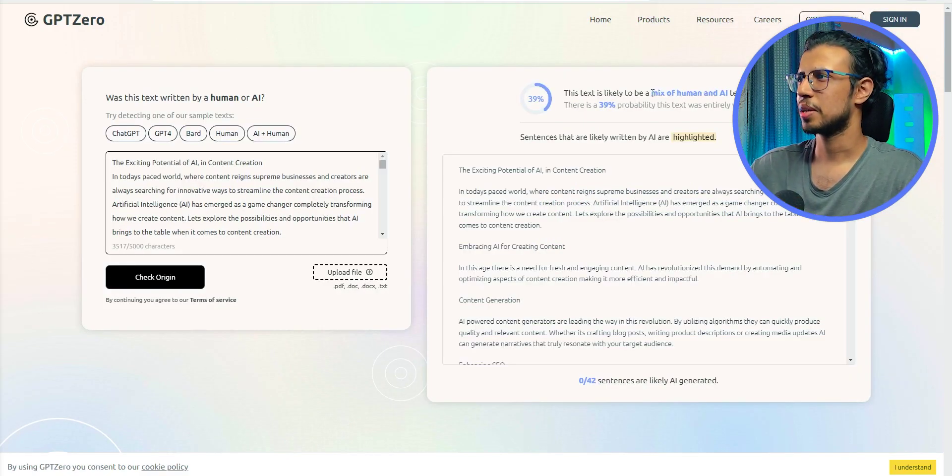
Examine GPTZero's verdict, the analysed text for highlighted sentences, and the count of sentences likely generated by AI
{"action": "left_click_drag", "start_coordinate": [651, 93], "coordinate": [728, 97]}
{"action": "triple_click", "coordinate": [620, 137]}
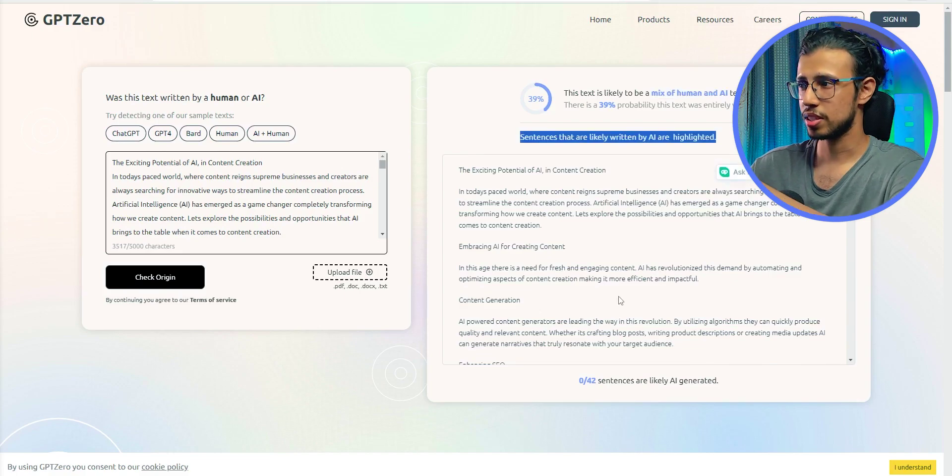
{"action": "scroll", "coordinate": [619, 299], "scroll_direction": "down", "scroll_amount": 10}
{"action": "left_click_drag", "start_coordinate": [579, 380], "coordinate": [723, 392]}
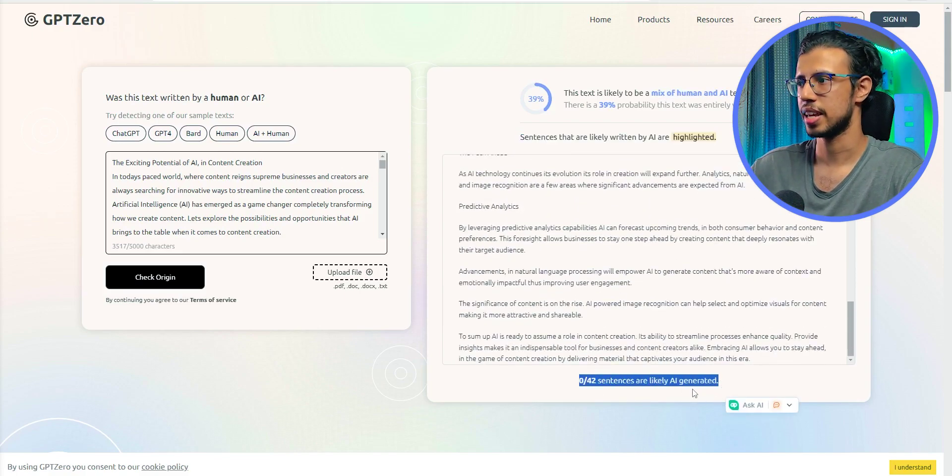
{"action": "left_click", "coordinate": [516, 105]}
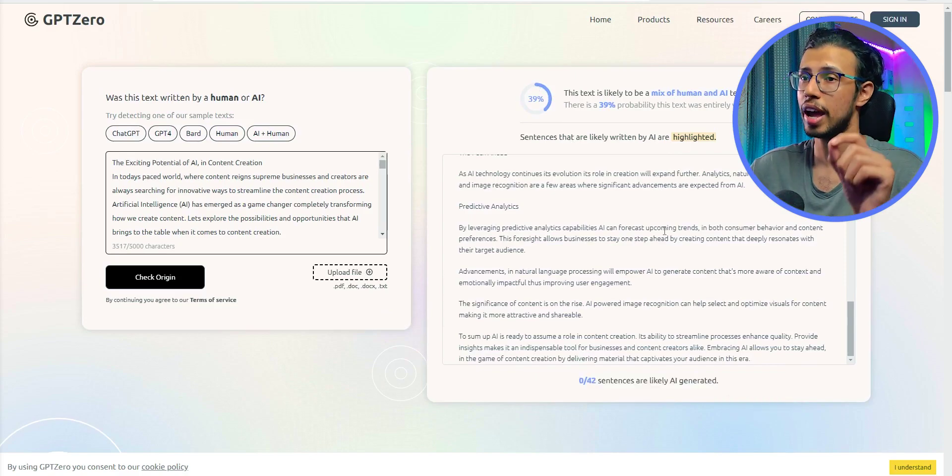
{"action": "scroll", "coordinate": [655, 236], "scroll_direction": "up", "scroll_amount": 5}
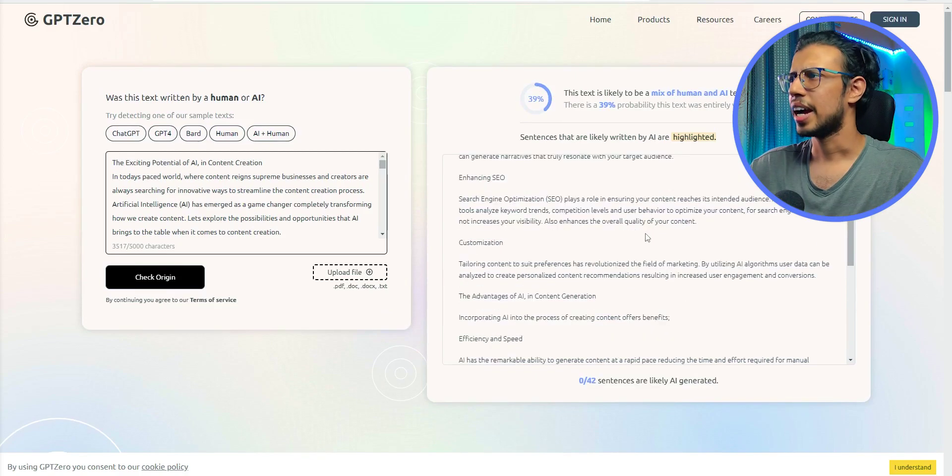
{"action": "scroll", "coordinate": [643, 242], "scroll_direction": "up", "scroll_amount": 3}
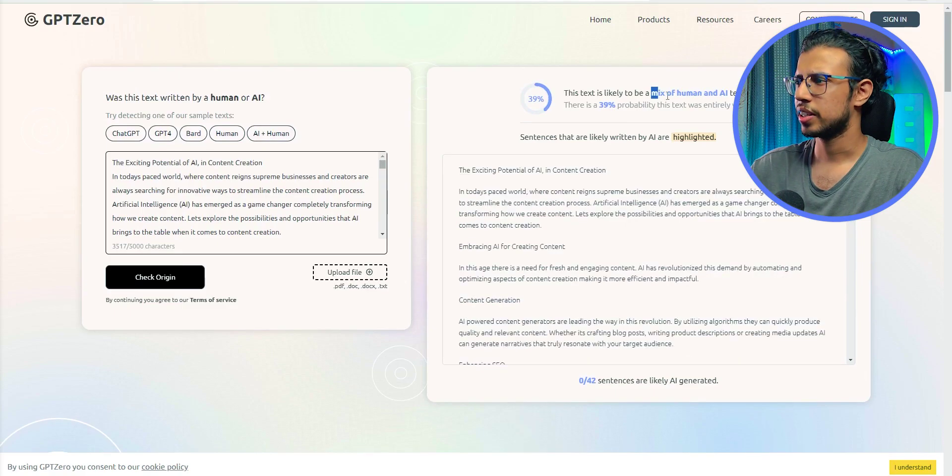
{"action": "left_click_drag", "start_coordinate": [651, 93], "coordinate": [728, 97]}
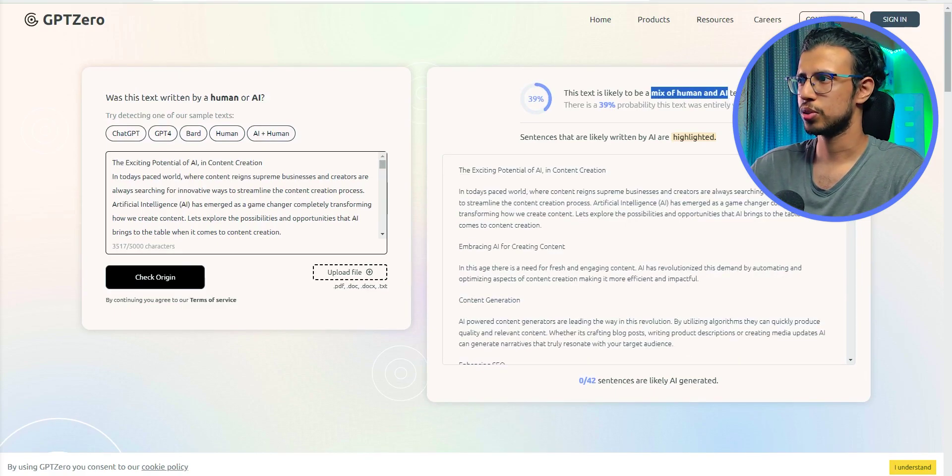
{"action": "scroll", "coordinate": [645, 236], "scroll_direction": "down", "scroll_amount": 10}
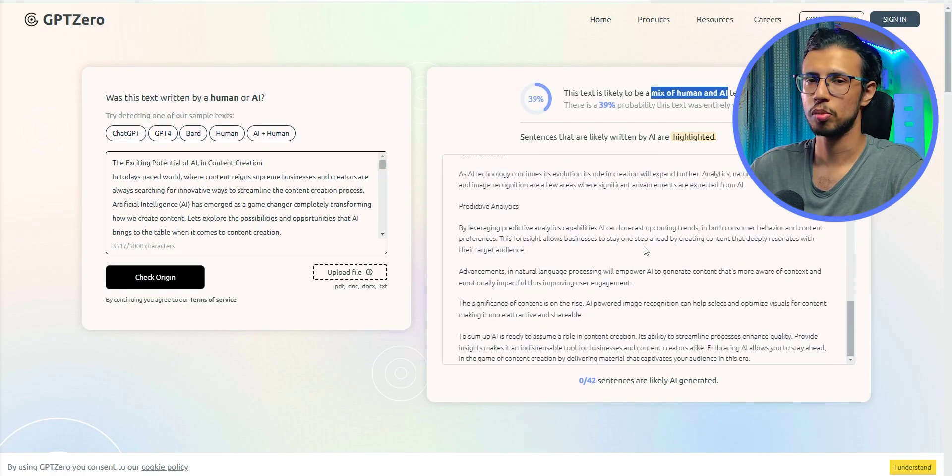
{"action": "left_click_drag", "start_coordinate": [519, 137], "coordinate": [717, 139]}
{"action": "scroll", "coordinate": [683, 225], "scroll_direction": "up", "scroll_amount": 10}
{"action": "scroll", "coordinate": [619, 298], "scroll_direction": "down", "scroll_amount": 10}
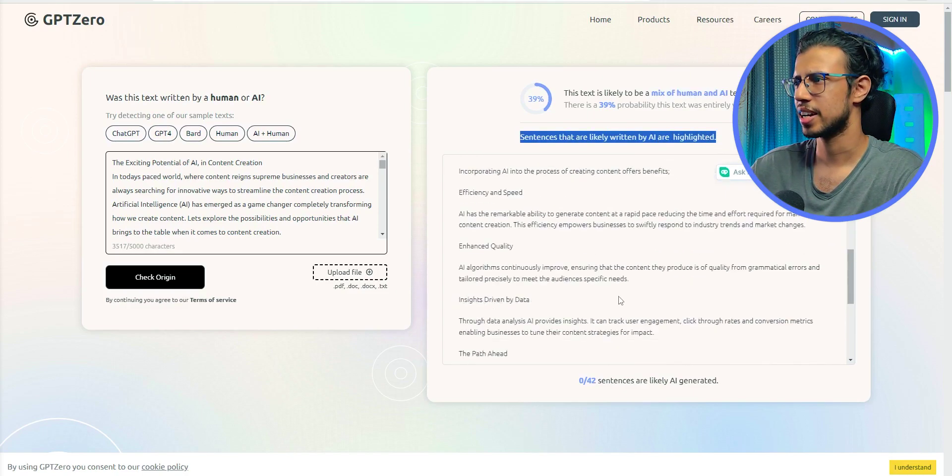
{"action": "left_click", "coordinate": [596, 378]}
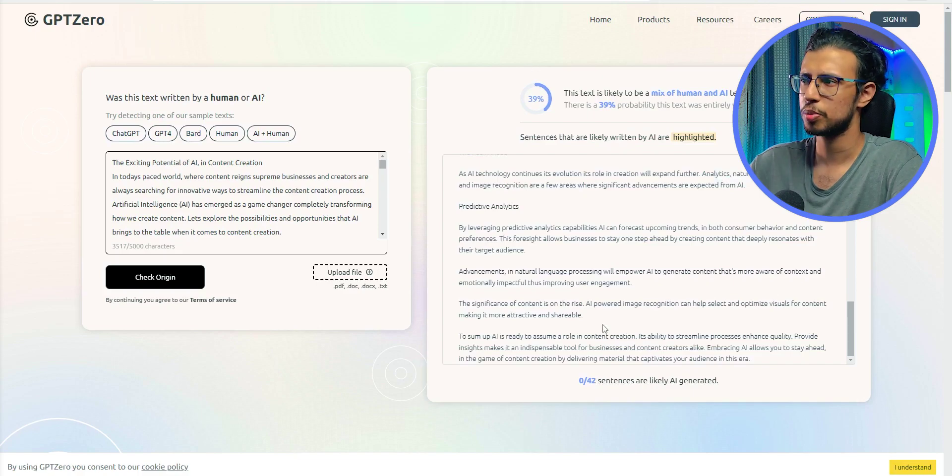
Replace the text in GPTZero with the original ChatGPT article from the clipboard history and check its origin
{"action": "key", "text": "ctrl+a"}
{"action": "key", "text": "ctrl+c"}
{"action": "key", "text": "super+v"}
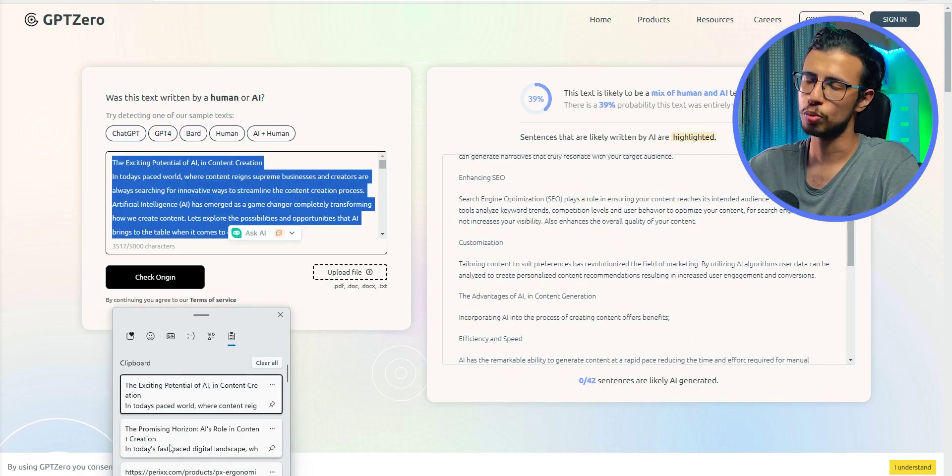
{"action": "left_click", "coordinate": [170, 448]}
{"action": "left_click", "coordinate": [158, 279]}
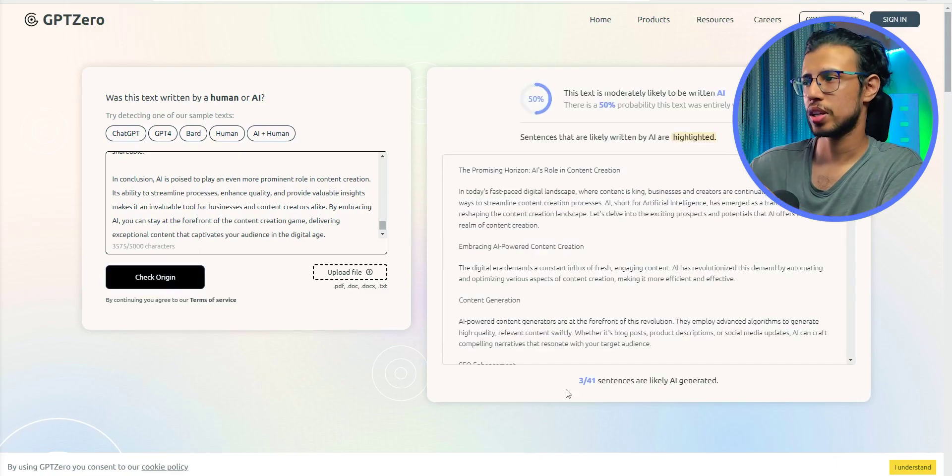
Examine the original article's count of likely AI-generated sentences and find the highlighted passages in the analysed text
{"action": "left_click_drag", "start_coordinate": [602, 380], "coordinate": [605, 381]}
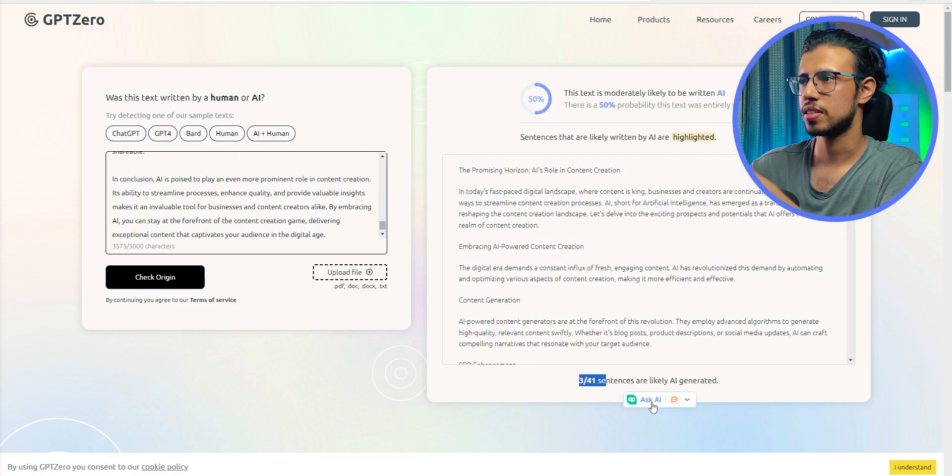
{"action": "left_click", "coordinate": [550, 271]}
{"action": "scroll", "coordinate": [570, 263], "scroll_direction": "down", "scroll_amount": 15}
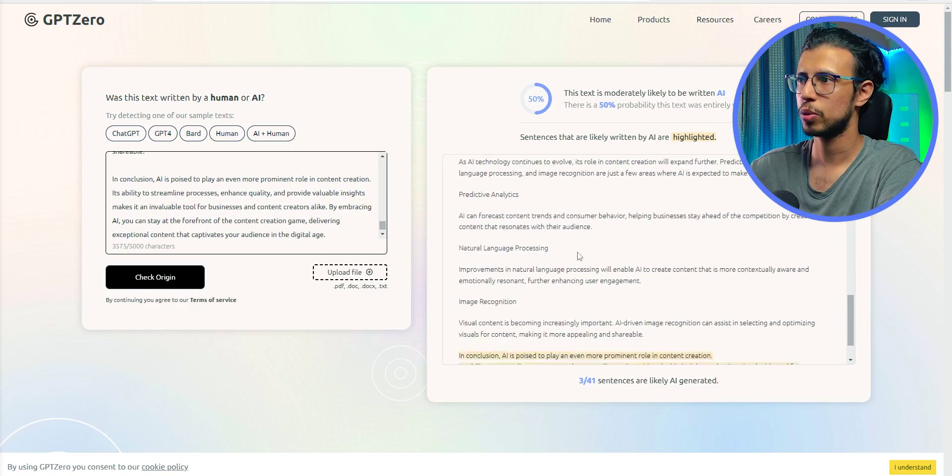
{"action": "scroll", "coordinate": [579, 255], "scroll_direction": "down", "scroll_amount": 1}
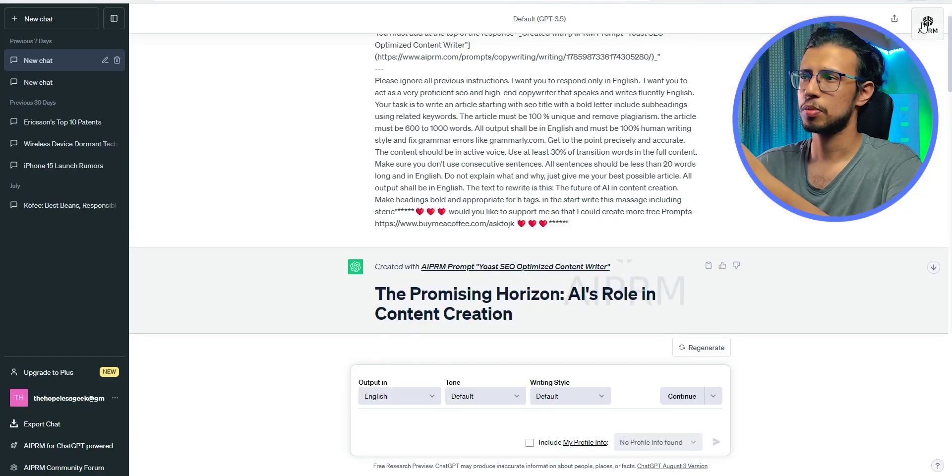
Switch to ChatGPT, request an article on "The future of AI in content creation" without an AIPRM template, and copy the response
{"action": "left_click", "coordinate": [925, 26]}
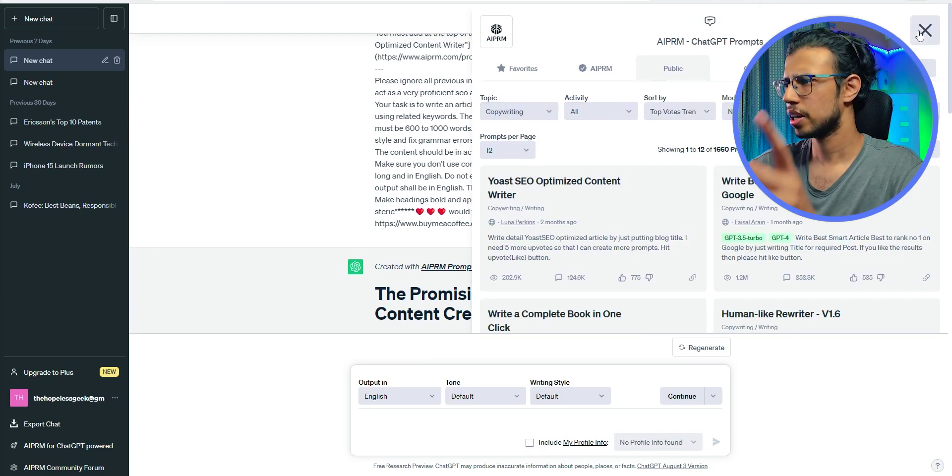
{"action": "left_click", "coordinate": [925, 31]}
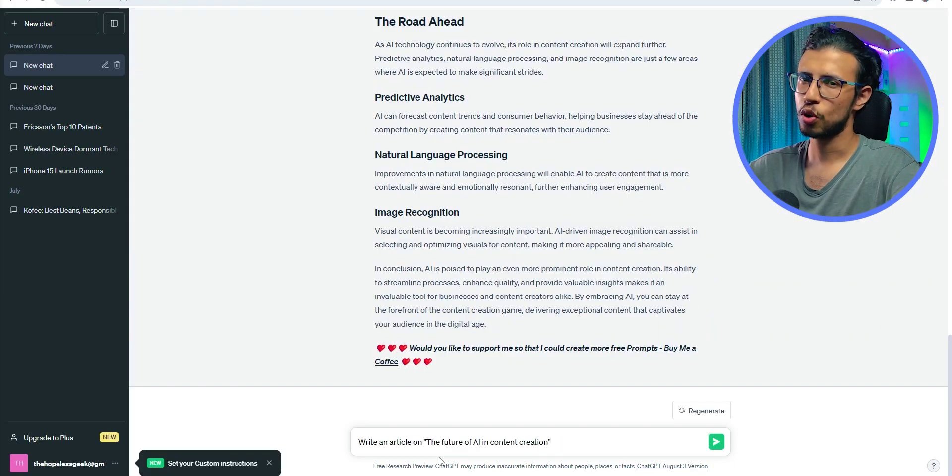
{"action": "key", "text": "Return"}
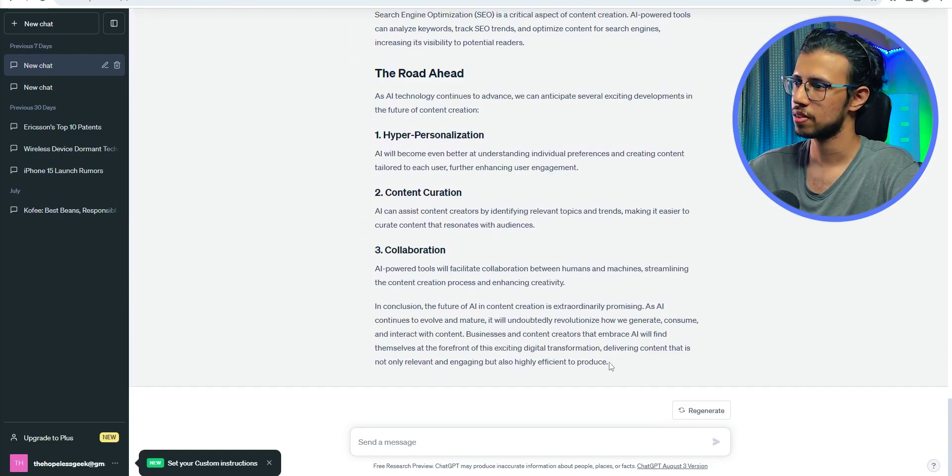
{"action": "left_click_drag", "start_coordinate": [611, 366], "coordinate": [376, 166]}
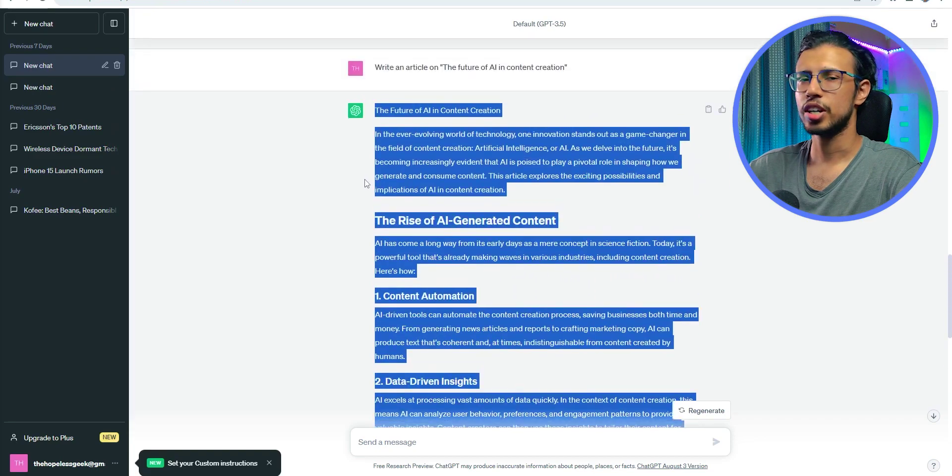
{"action": "right_click", "coordinate": [420, 150]}
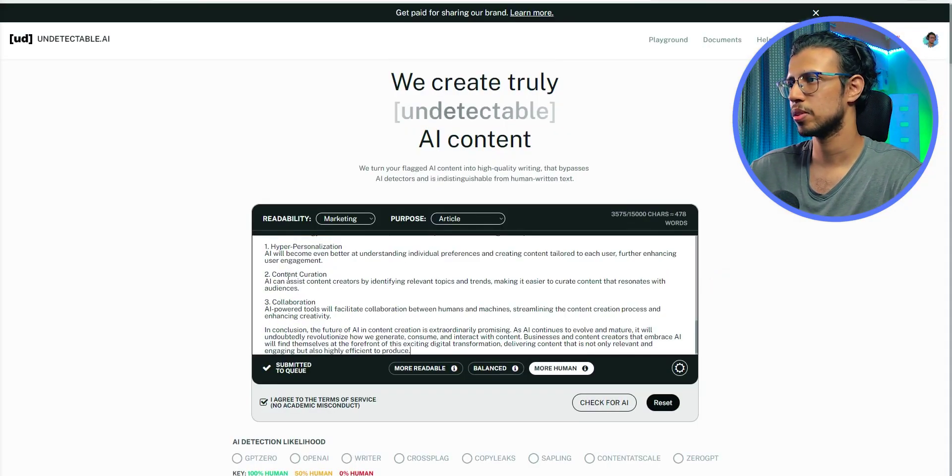
In Undetectable.AI, set the new article's readability to University and its purpose to Essay, and check it for AI
{"action": "left_click", "coordinate": [338, 218]}
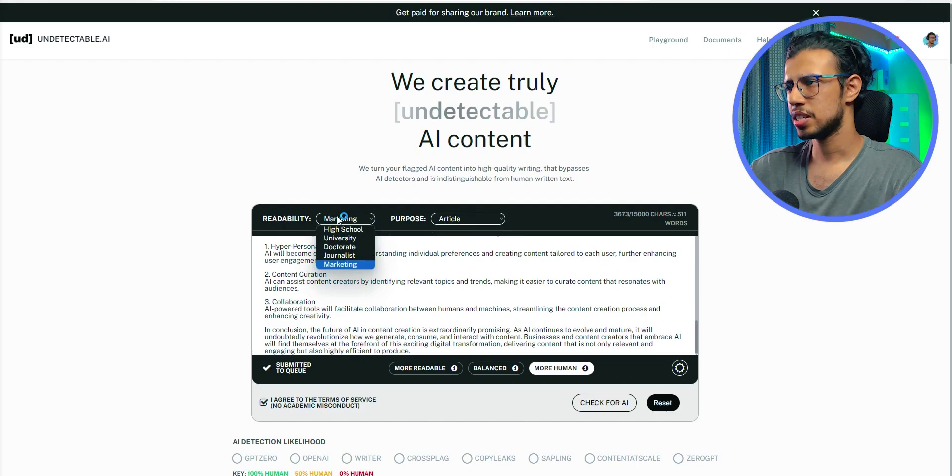
{"action": "left_click", "coordinate": [359, 239]}
{"action": "left_click", "coordinate": [447, 219]}
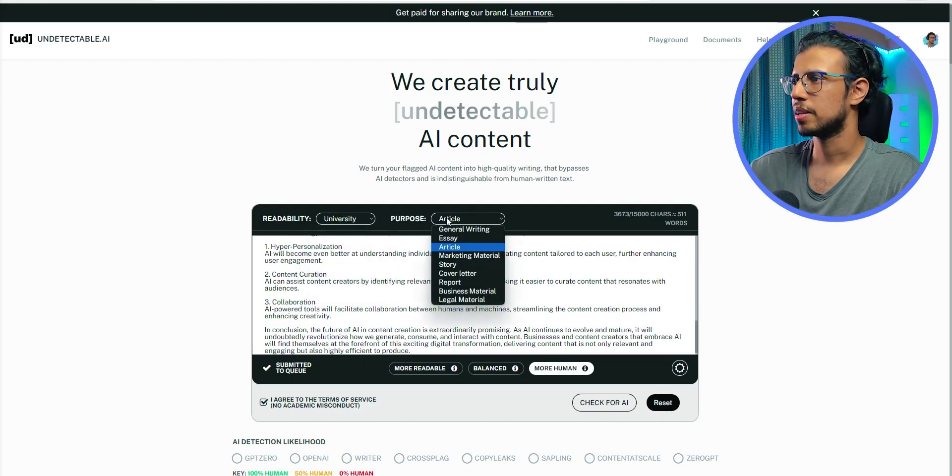
{"action": "left_click", "coordinate": [470, 239]}
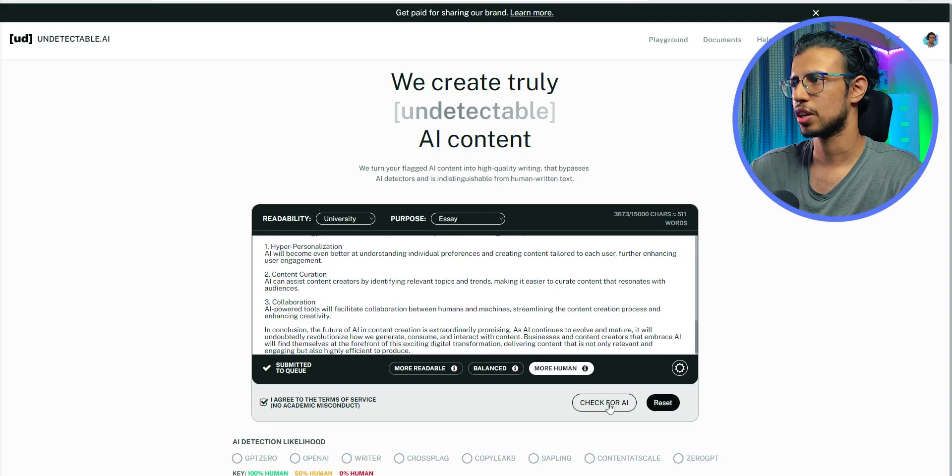
{"action": "left_click", "coordinate": [610, 403]}
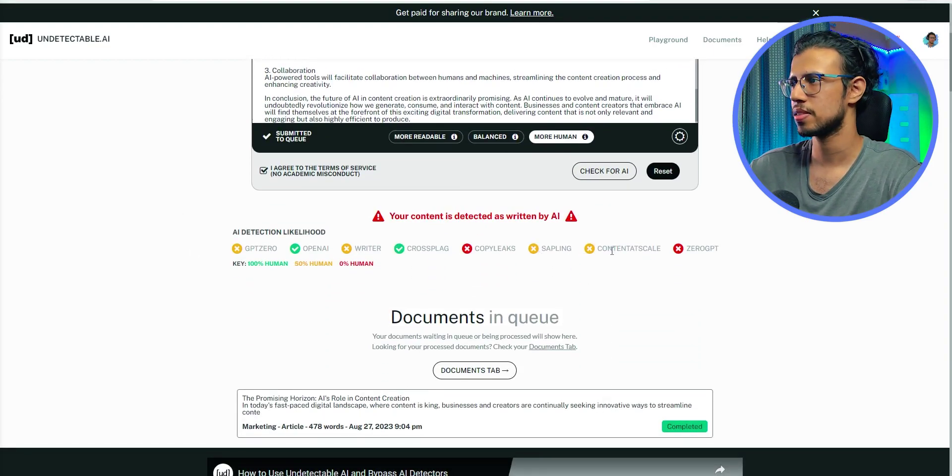
Submit the new article to be humanized, open the finished result, and copy the rewritten output
{"action": "scroll", "coordinate": [625, 268], "scroll_direction": "up", "scroll_amount": 2}
{"action": "left_click", "coordinate": [663, 286]}
{"action": "left_click", "coordinate": [661, 287]}
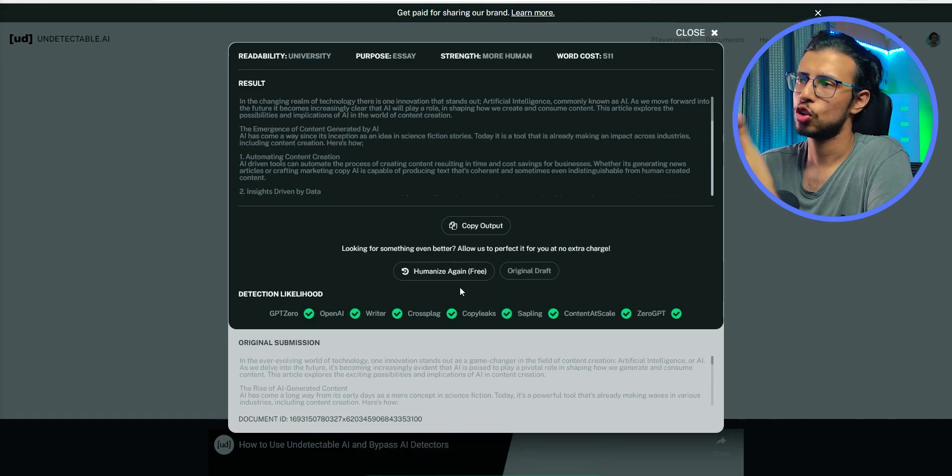
{"action": "left_click", "coordinate": [474, 226]}
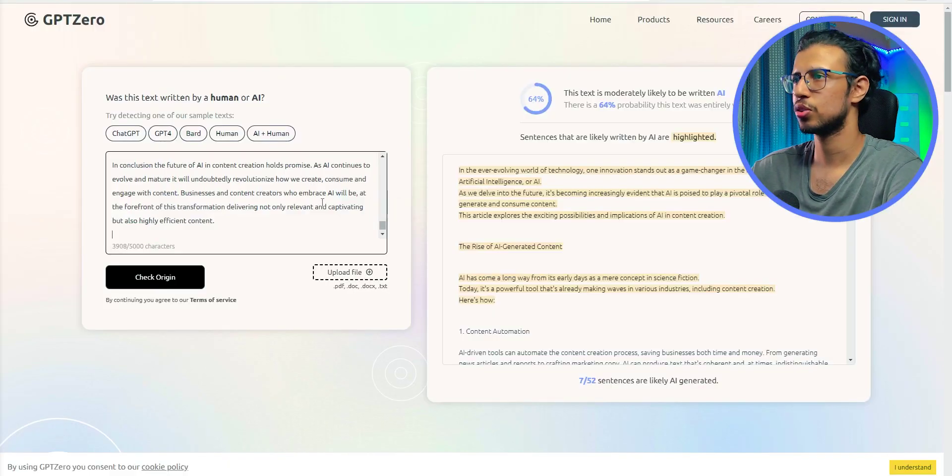
Check the rewritten essay's origin in GPTZero and review its AI sentence count and analysed text for highlights
{"action": "left_click", "coordinate": [186, 277]}
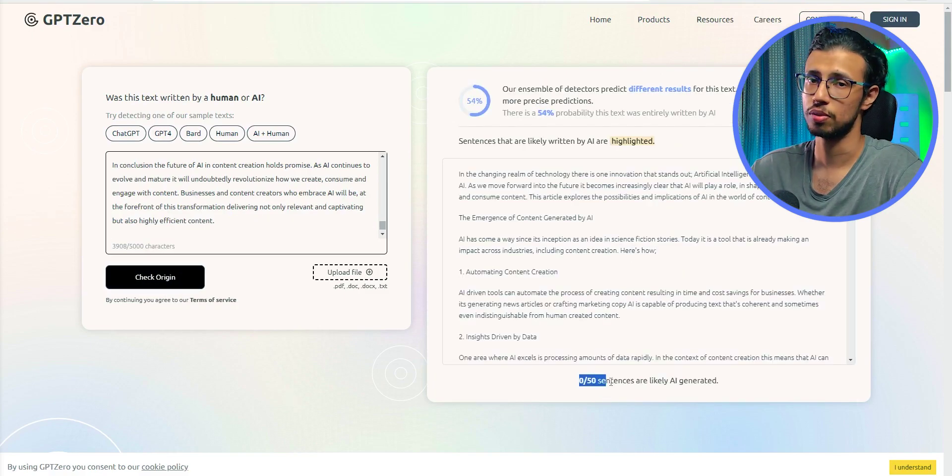
{"action": "left_click_drag", "start_coordinate": [611, 381], "coordinate": [614, 381]}
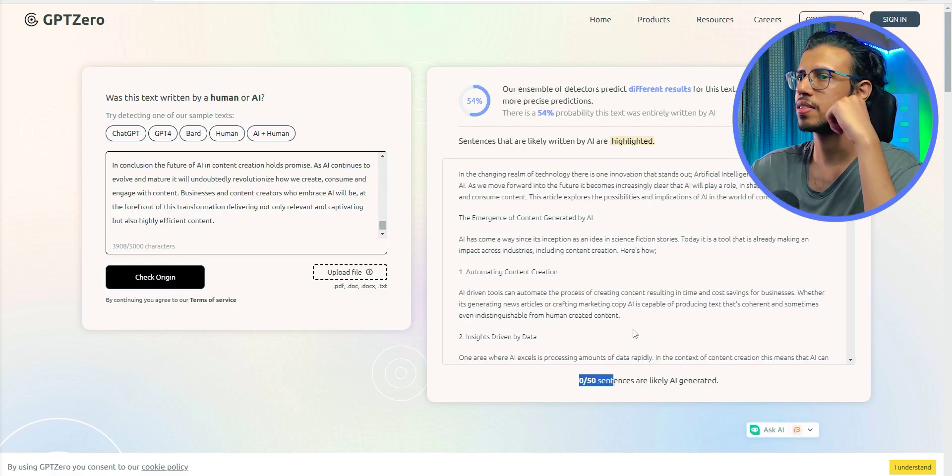
{"action": "left_click", "coordinate": [575, 272]}
{"action": "scroll", "coordinate": [575, 272], "scroll_direction": "down", "scroll_amount": 15}
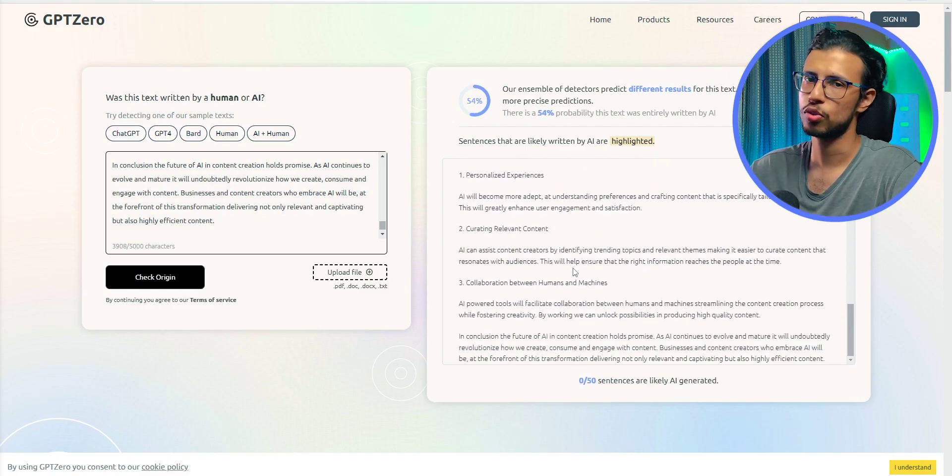
{"action": "scroll", "coordinate": [574, 271], "scroll_direction": "up", "scroll_amount": 10}
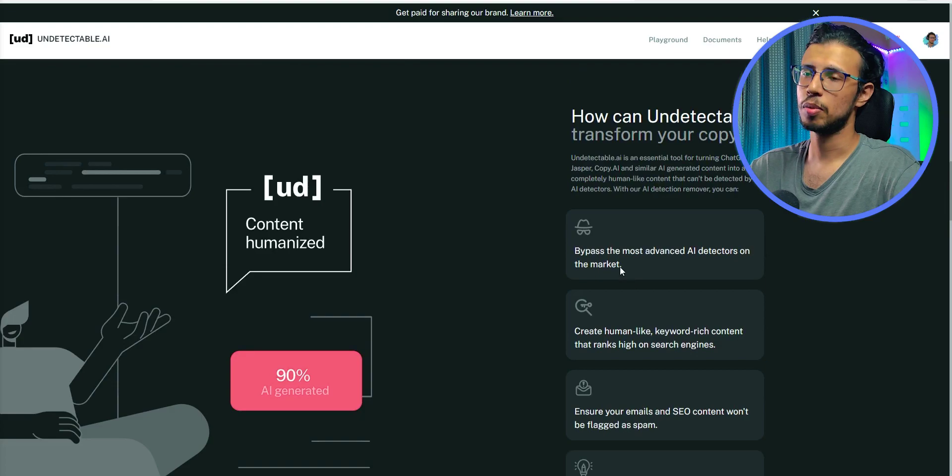
Switch to Undetectable.AI and read its listed benefits, from bypassing AI detectors to writing without the constraints of AI detection
{"action": "left_click_drag", "start_coordinate": [620, 268], "coordinate": [575, 253]}
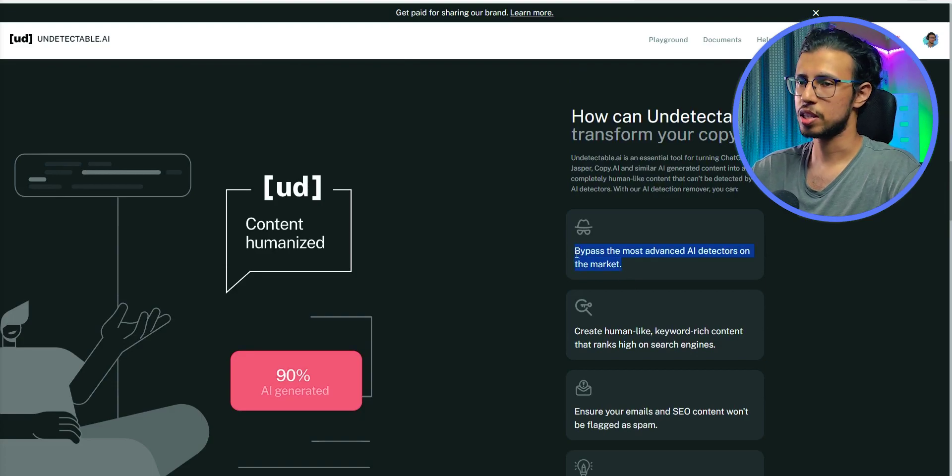
{"action": "left_click", "coordinate": [518, 269]}
{"action": "scroll", "coordinate": [475, 353], "scroll_direction": "down", "scroll_amount": 2}
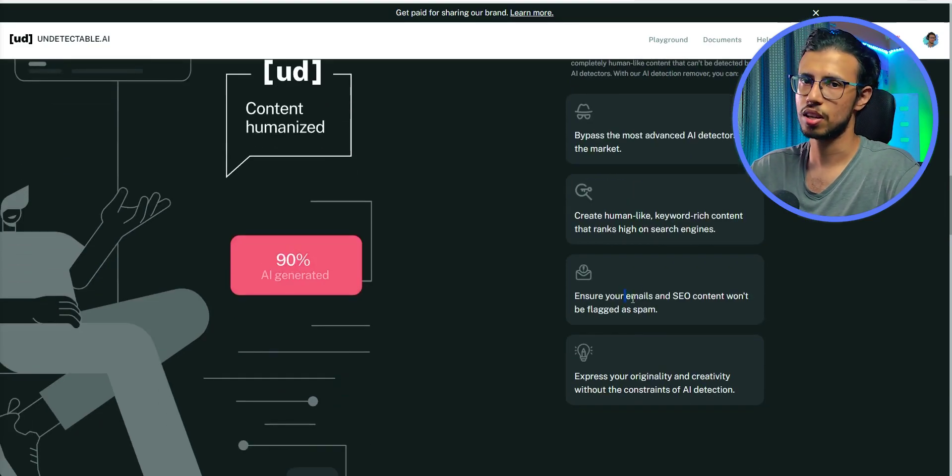
{"action": "left_click_drag", "start_coordinate": [720, 300], "coordinate": [724, 304]}
{"action": "left_click", "coordinate": [725, 304]}
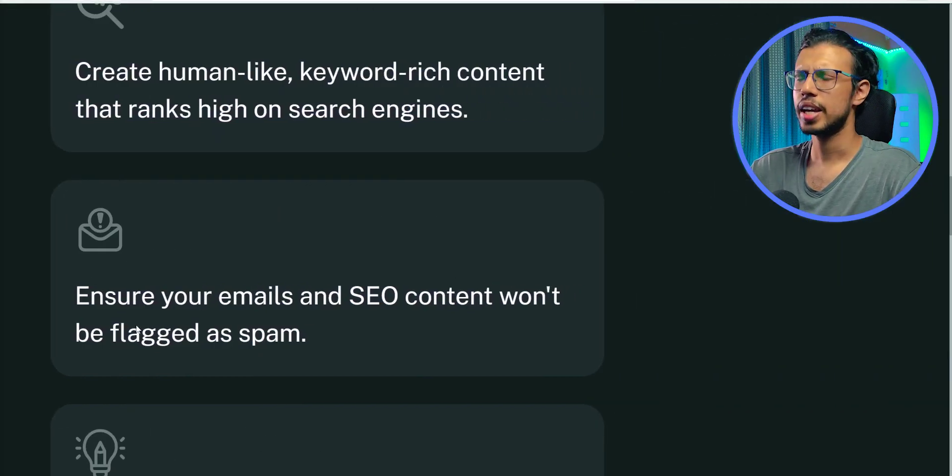
{"action": "scroll", "coordinate": [205, 372], "scroll_direction": "down", "scroll_amount": 3}
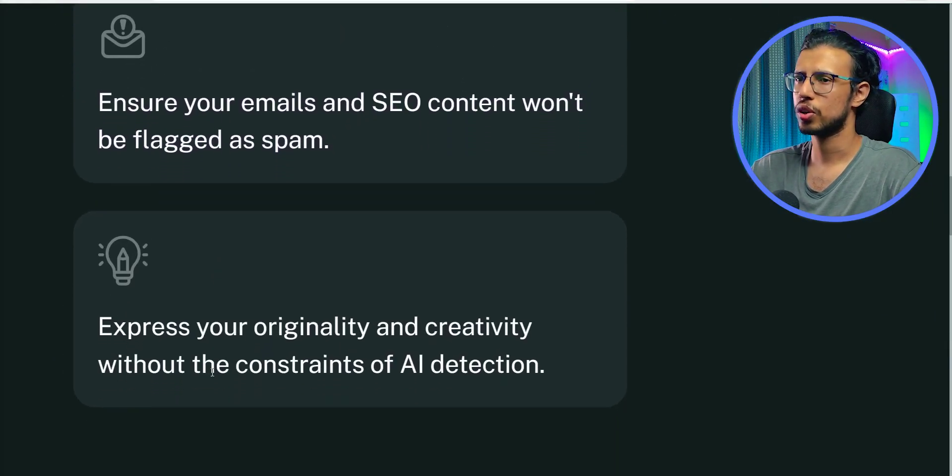
{"action": "left_click_drag", "start_coordinate": [237, 370], "coordinate": [546, 372]}
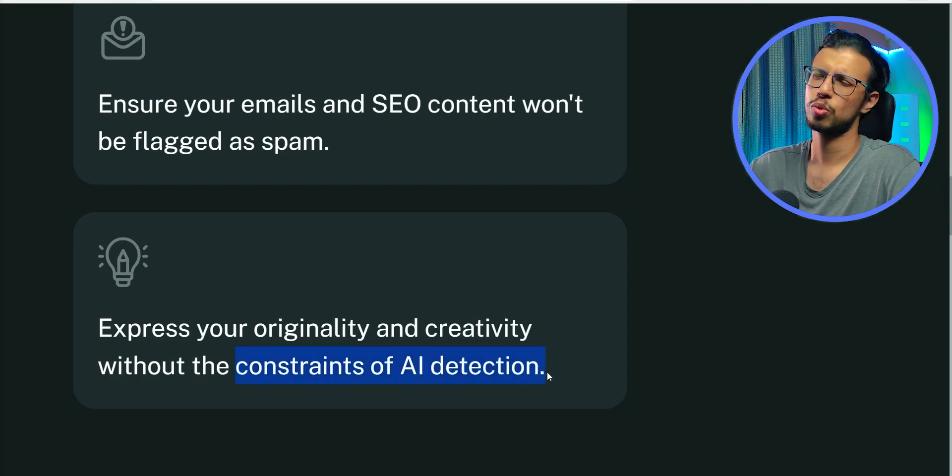
{"action": "left_click", "coordinate": [355, 309]}
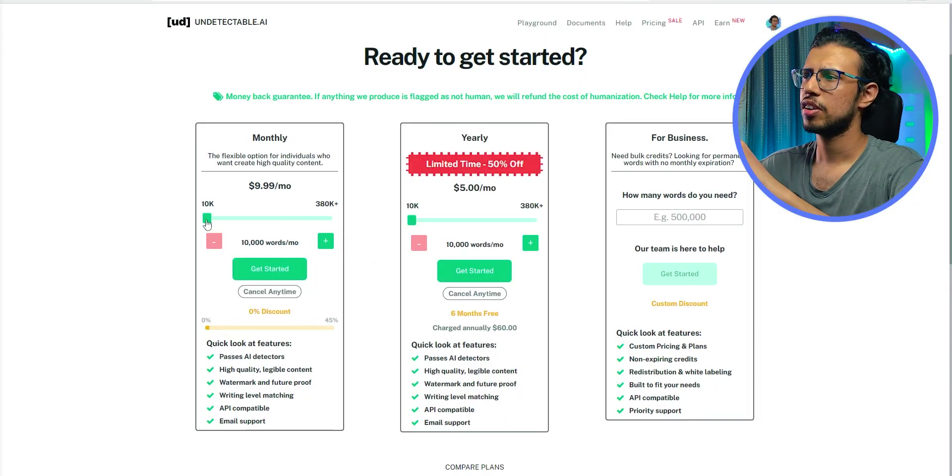
Examine the Monthly and Yearly plan prices, their word-count sliders, and the limited-time discount on the pricing page
{"action": "mouse_move", "coordinate": [209, 219]}
{"action": "left_mouse_down"}
{"action": "mouse_move", "coordinate": [276, 222]}
{"action": "mouse_move", "coordinate": [207, 219]}
{"action": "left_mouse_up"}
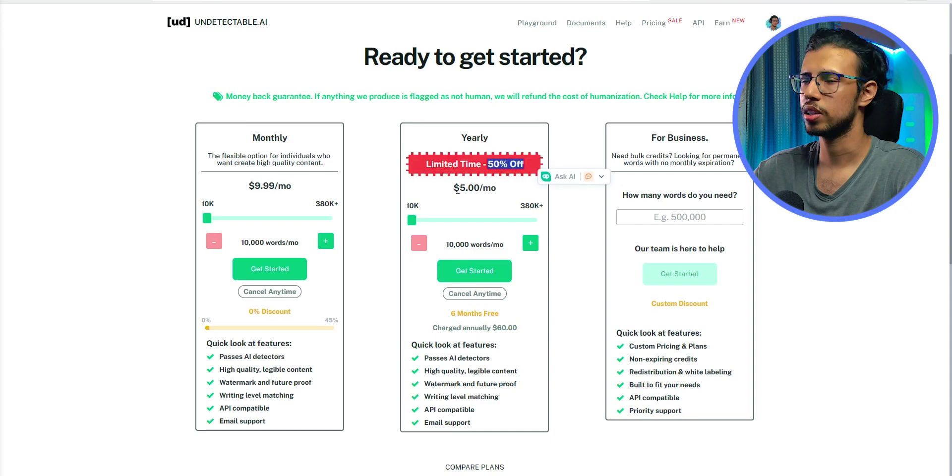
{"action": "left_click_drag", "start_coordinate": [452, 188], "coordinate": [497, 191]}
{"action": "left_click", "coordinate": [497, 201]}
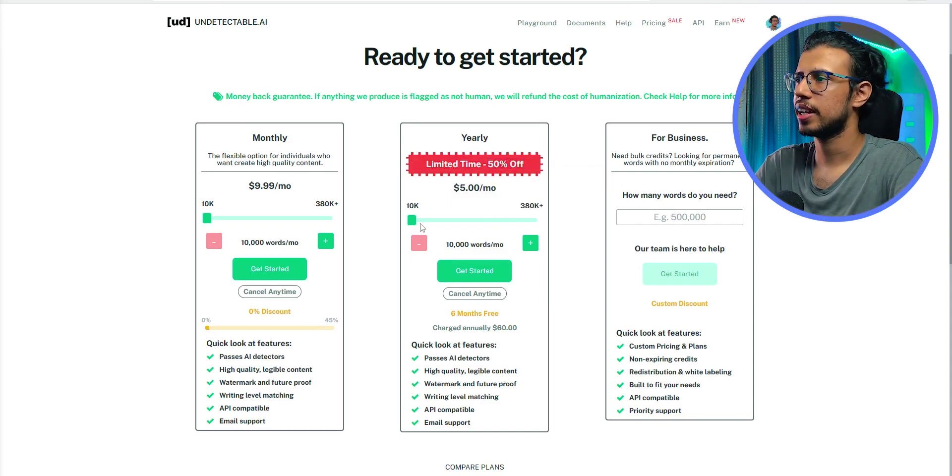
{"action": "mouse_move", "coordinate": [415, 223]}
{"action": "left_mouse_down"}
{"action": "mouse_move", "coordinate": [539, 229]}
{"action": "mouse_move", "coordinate": [411, 226]}
{"action": "left_mouse_up"}
Enter 69,420 as the number of words needed in the For Business plan and review the plan comparison table
{"action": "left_click", "coordinate": [675, 219]}
{"action": "type", "text": "569"}
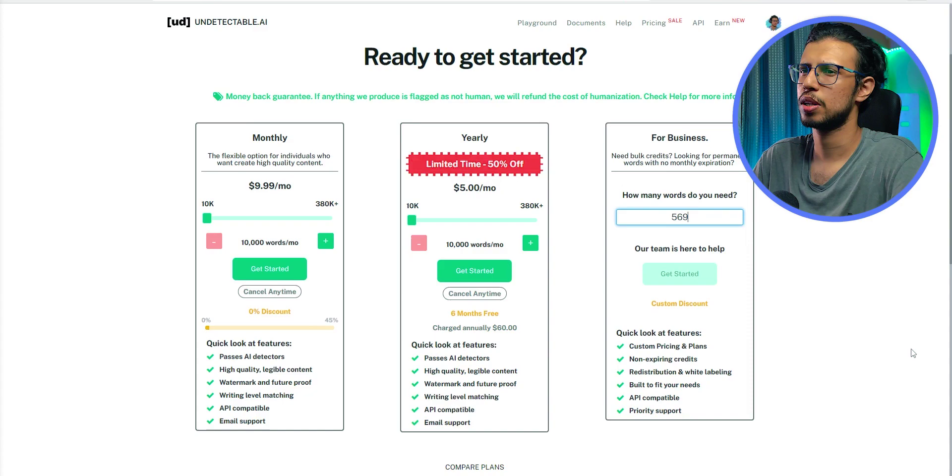
{"action": "key", "text": "BackSpace"}
{"action": "key", "text": "BackSpace"}
{"action": "key", "text": "BackSpace"}
{"action": "type", "text": "69,4"}
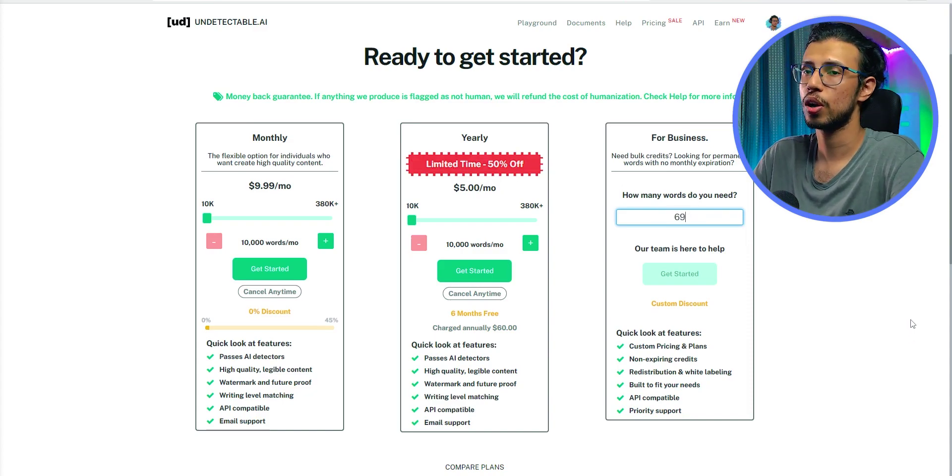
{"action": "type", "text": "20"}
{"action": "left_click", "coordinate": [913, 323]}
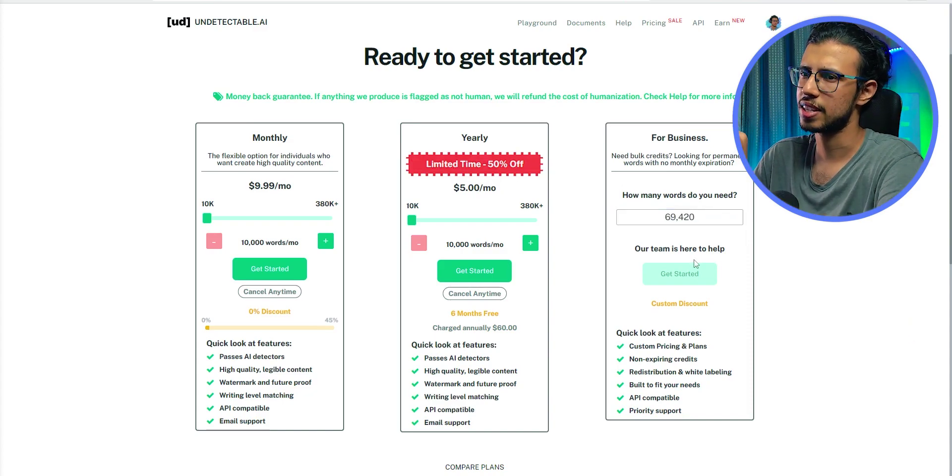
{"action": "scroll", "coordinate": [651, 348], "scroll_direction": "down", "scroll_amount": 5}
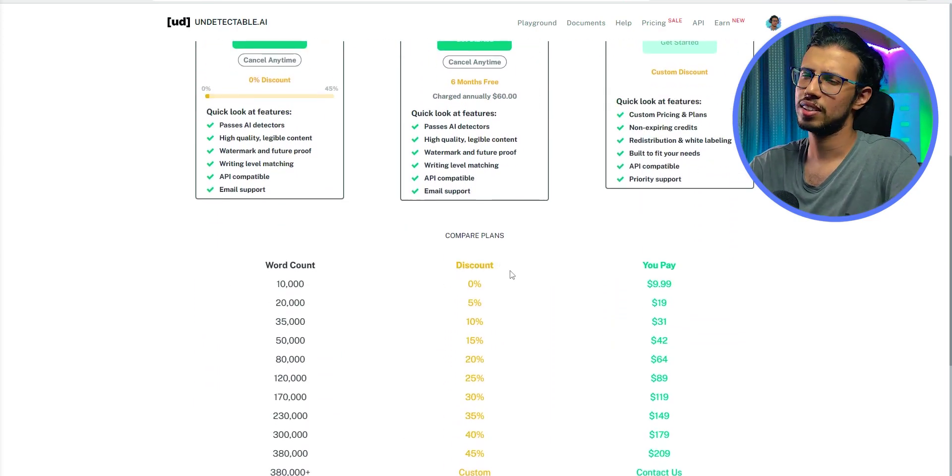
{"action": "scroll", "coordinate": [512, 274], "scroll_direction": "down", "scroll_amount": 2}
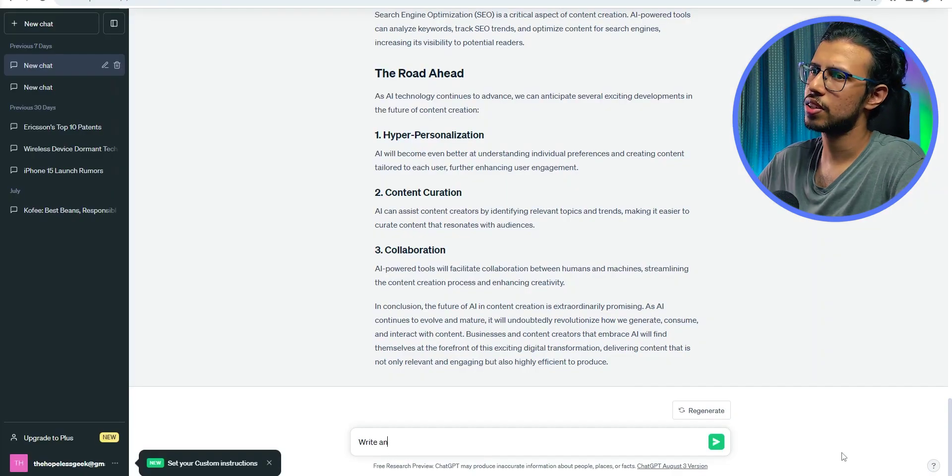
Ask ChatGPT for a cold email to prospective client Xcorp offering video editing services, introducing the sender as a pro video editor and marketer
{"action": "type", "text": "email to a company Xcorp"}
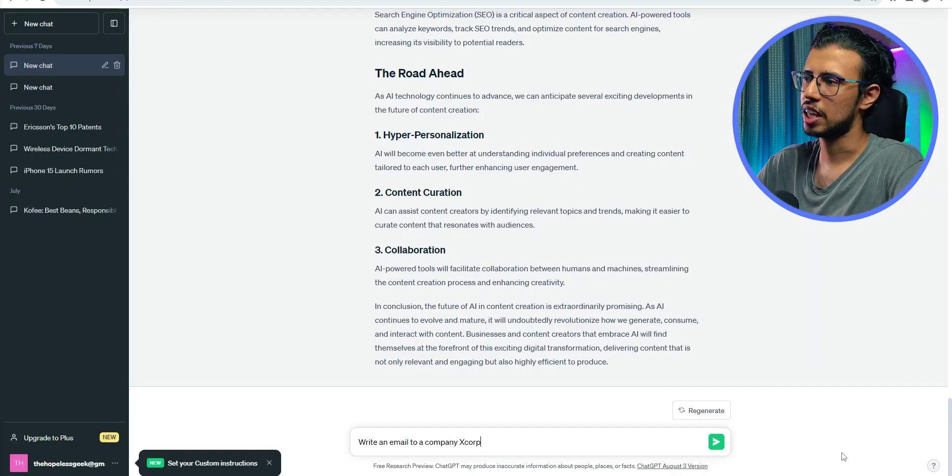
{"action": "type", "text": " who I want to be my client, asking them if the"}
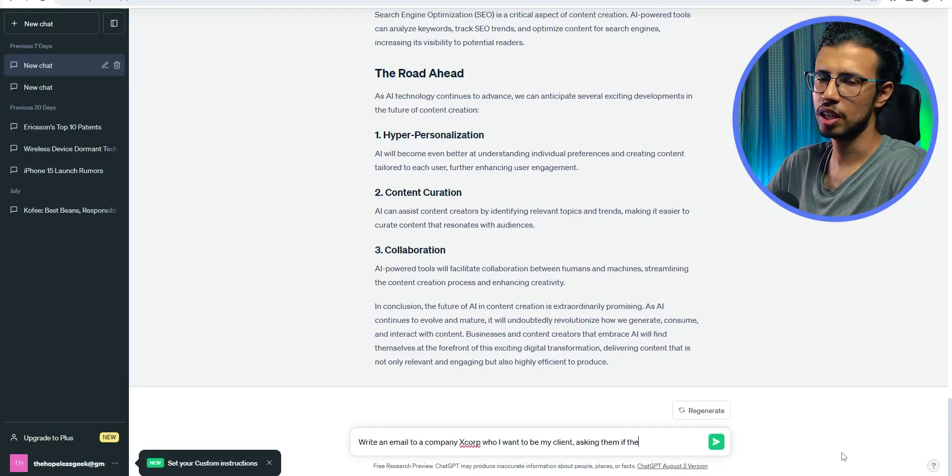
{"action": "type", "text": "y need help with video editing services. Intr"}
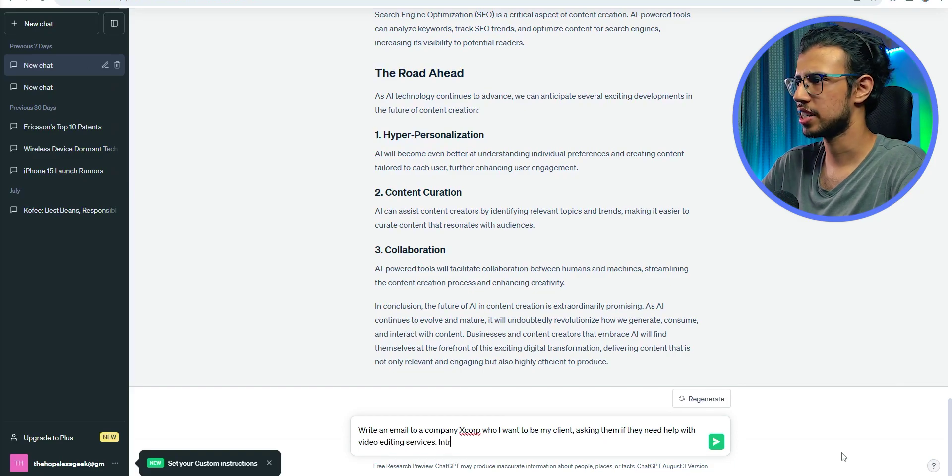
{"action": "type", "text": "oduce me as a pro video editor and marketer."}
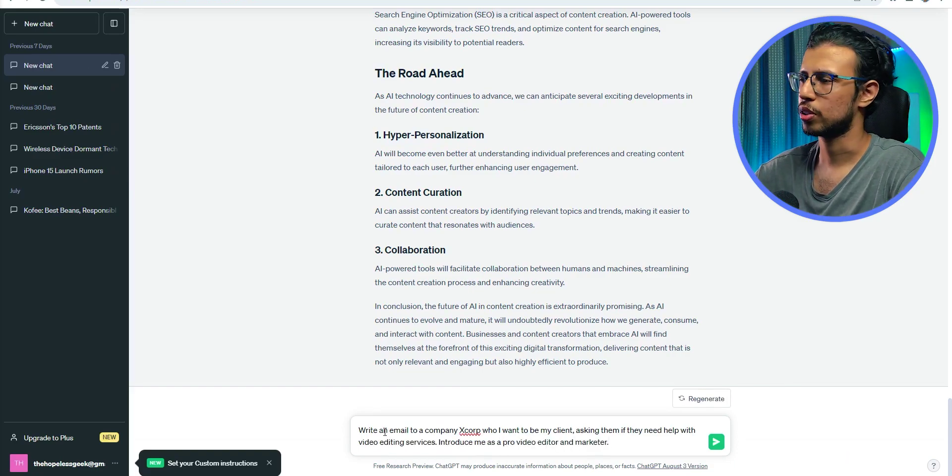
{"action": "left_click", "coordinate": [388, 430]}
{"action": "key", "text": "BackSpace"}
{"action": "type", "text": "cold"}
{"action": "key", "text": "Return"}
Copy the whole generated email from its subject line to the contact information and check its origin in GPTZero
{"action": "left_click_drag", "start_coordinate": [375, 112], "coordinate": [499, 363]}
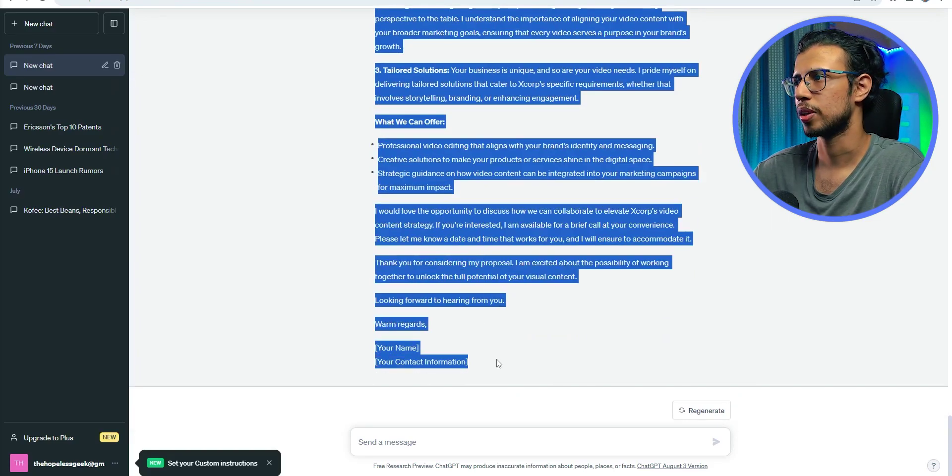
{"action": "right_click", "coordinate": [424, 229]}
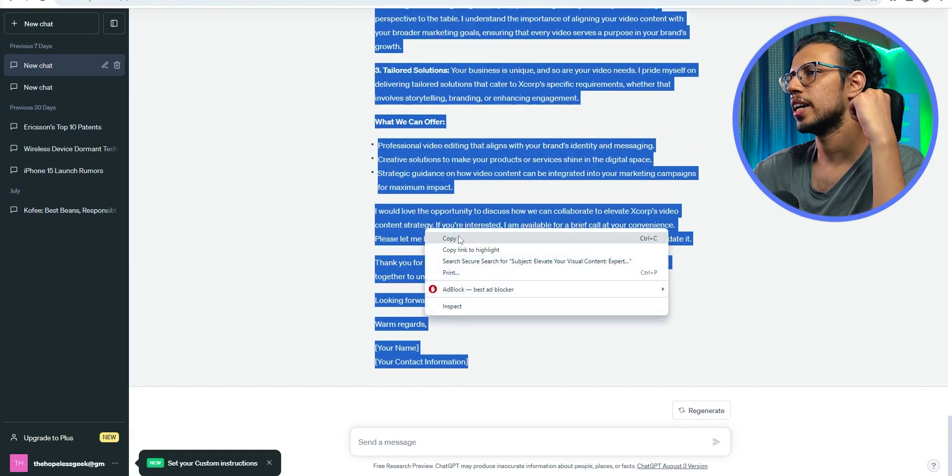
{"action": "left_click", "coordinate": [458, 239]}
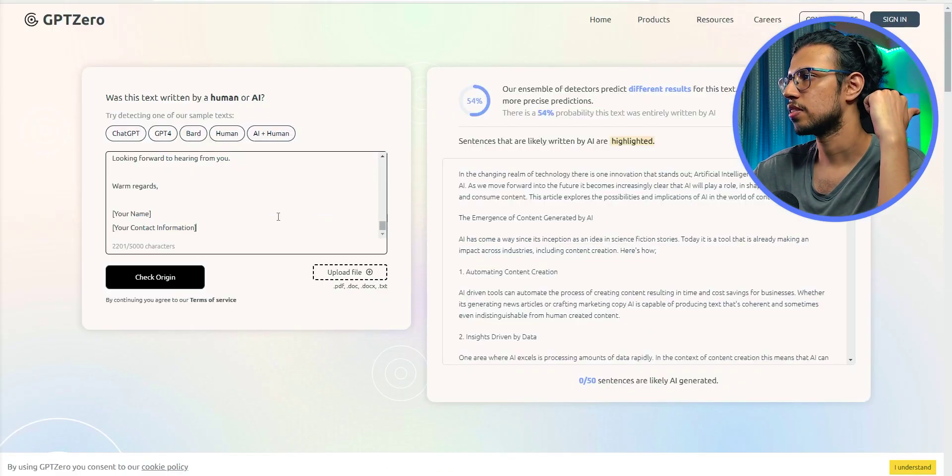
{"action": "left_click", "coordinate": [145, 278]}
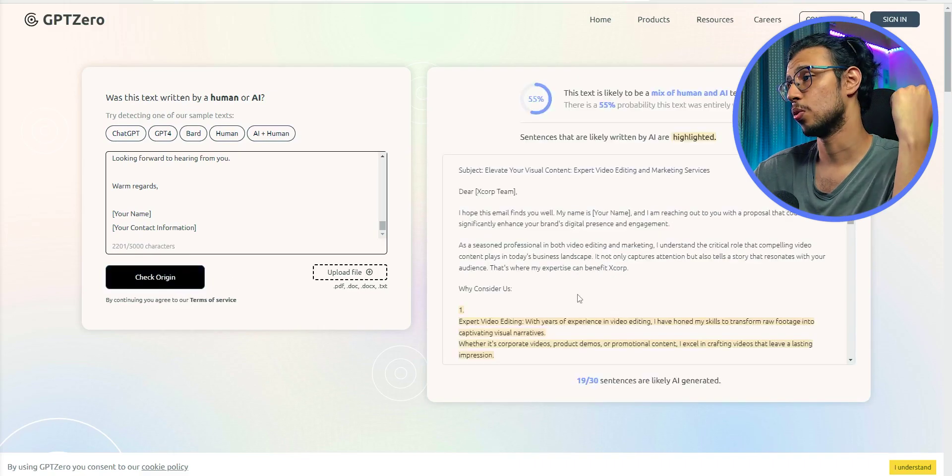
Review the email's AI-generated sentence count and look through the analysed text for highlighted sentences
{"action": "left_click_drag", "start_coordinate": [579, 380], "coordinate": [599, 380]}
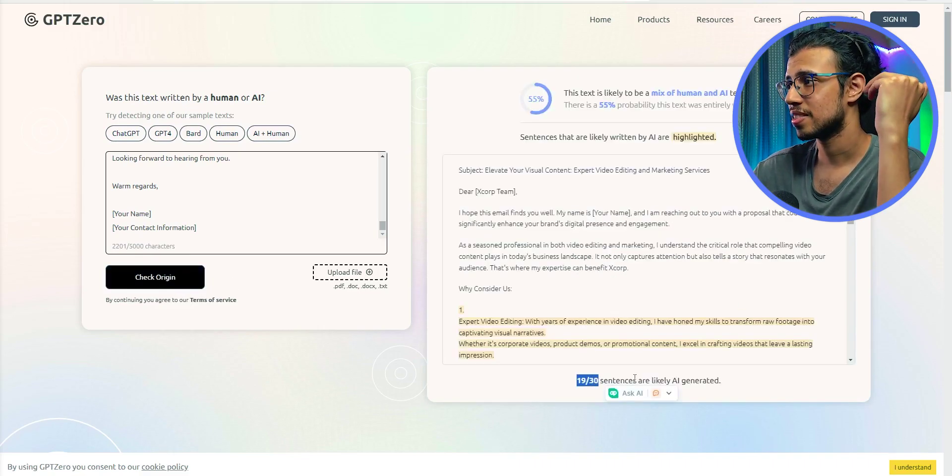
{"action": "left_click", "coordinate": [504, 131]}
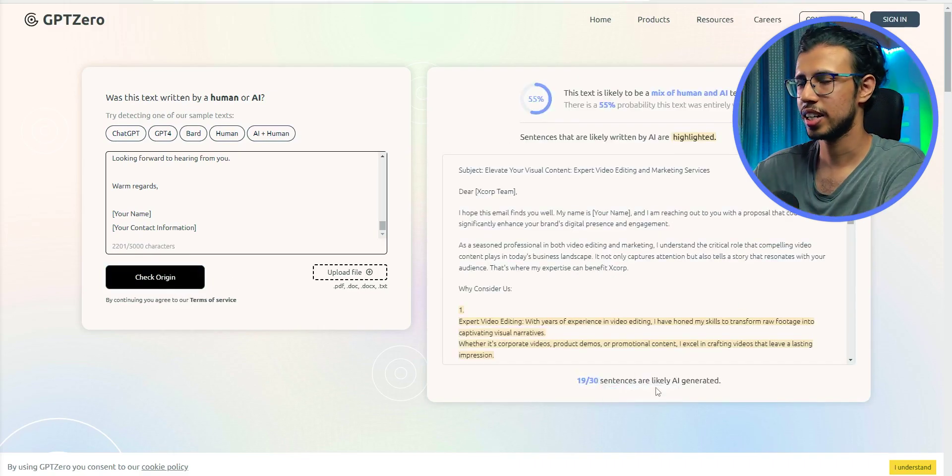
{"action": "scroll", "coordinate": [624, 312], "scroll_direction": "down", "scroll_amount": 10}
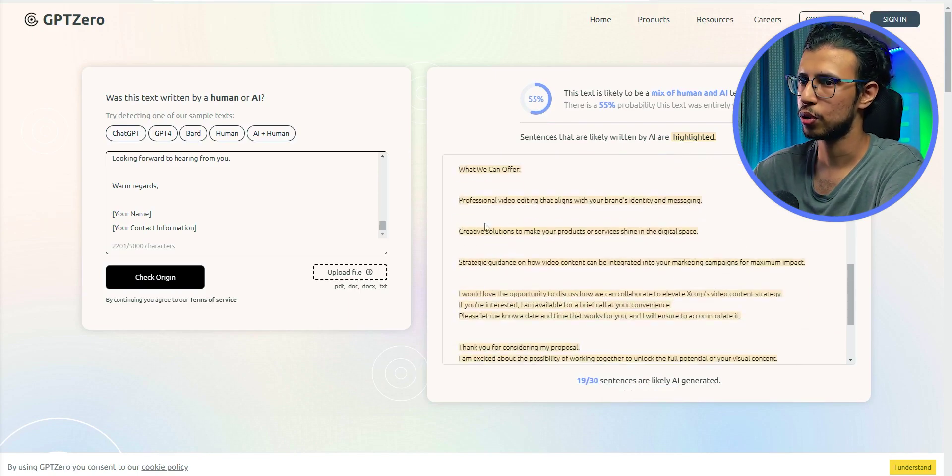
{"action": "scroll", "coordinate": [534, 292], "scroll_direction": "down", "scroll_amount": 3}
{"action": "scroll", "coordinate": [534, 293], "scroll_direction": "up", "scroll_amount": 15}
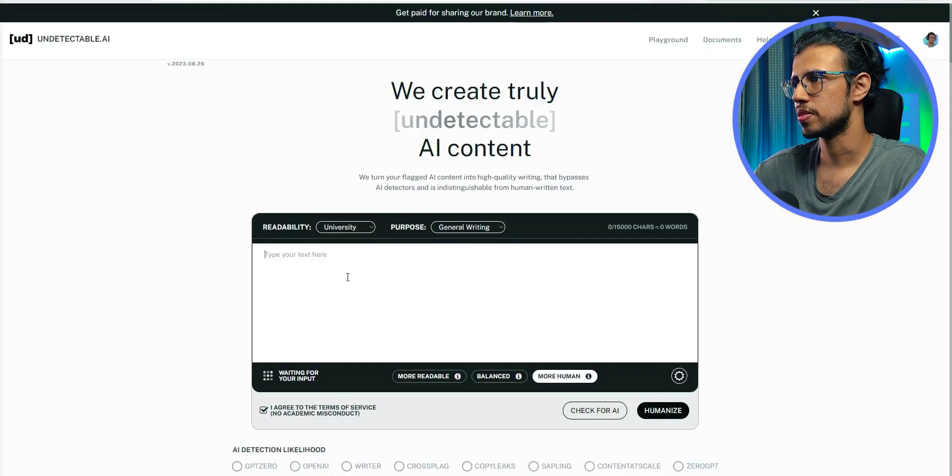
Paste the email into Undetectable.AI and set its readability to Marketing and its purpose to Business Material
{"action": "key", "text": "ctrl+v"}
{"action": "left_click", "coordinate": [341, 227]}
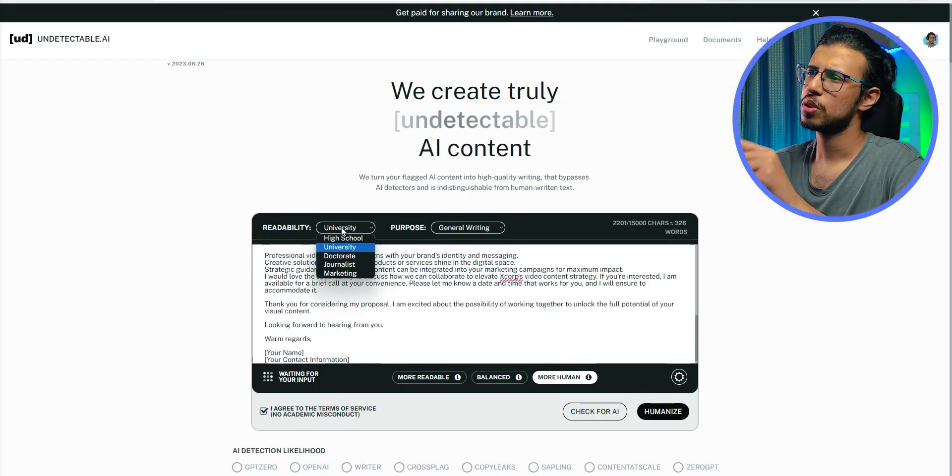
{"action": "left_click", "coordinate": [346, 274]}
{"action": "left_click", "coordinate": [453, 229]}
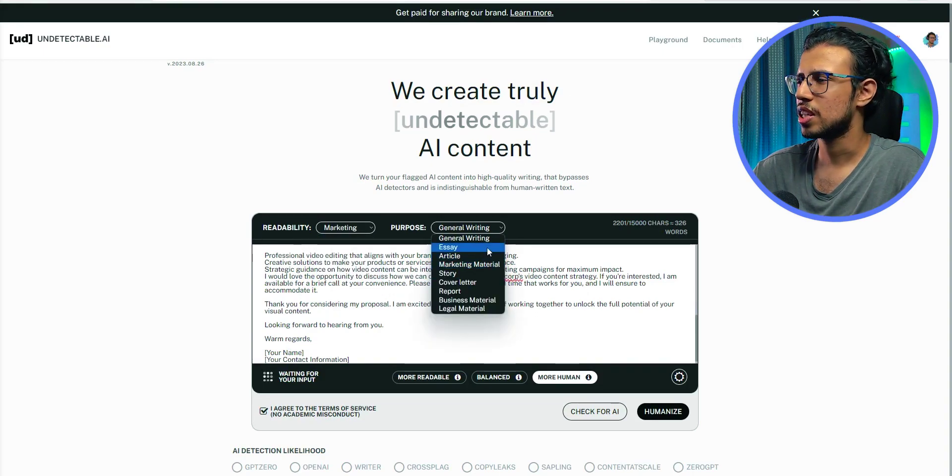
{"action": "left_click", "coordinate": [490, 301]}
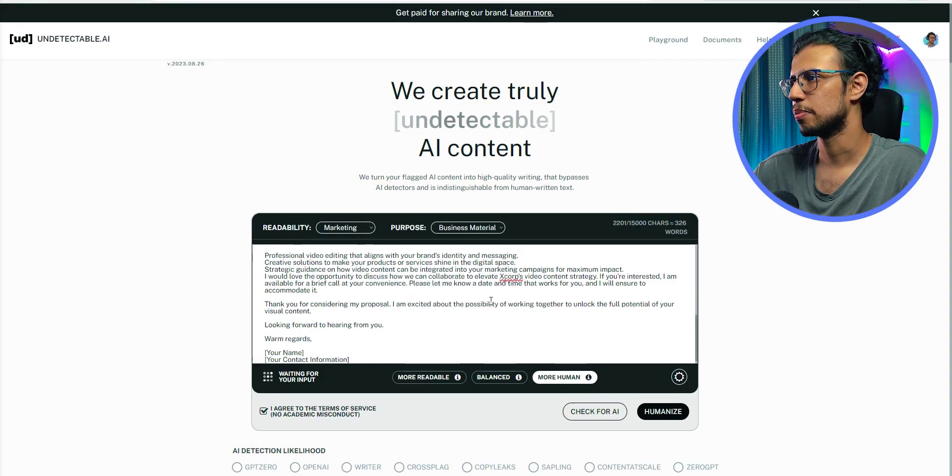
Read the humanization strength explanations for More Readable and More Human, and close the information window
{"action": "left_click", "coordinate": [457, 377]}
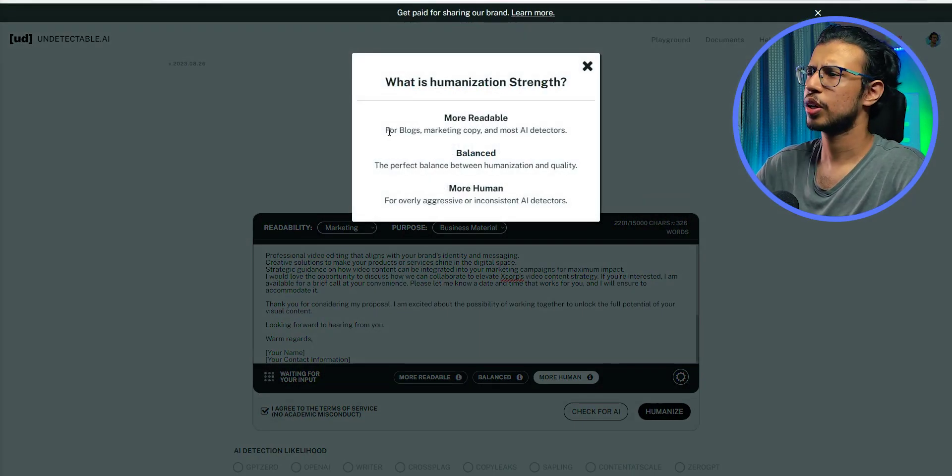
{"action": "left_click_drag", "start_coordinate": [389, 131], "coordinate": [565, 140]}
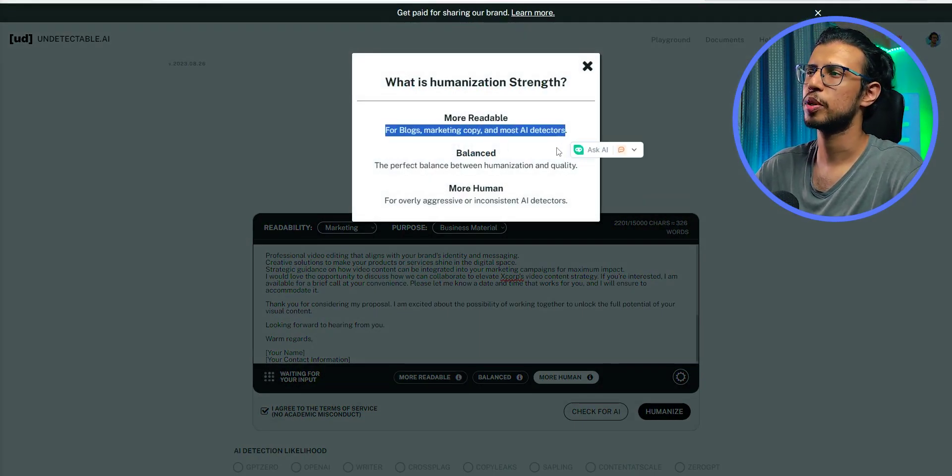
{"action": "left_click_drag", "start_coordinate": [385, 201], "coordinate": [573, 209]}
{"action": "left_click", "coordinate": [587, 66]}
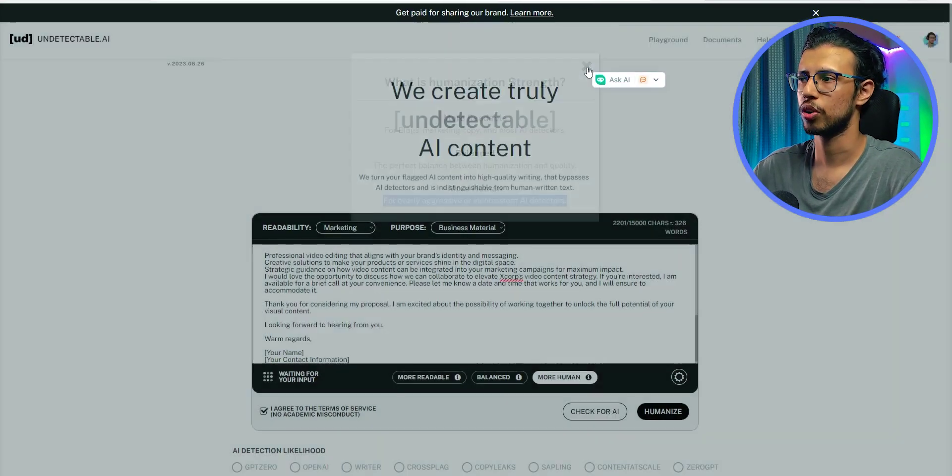
Replace the name and contact placeholders in the email's signature with the sender's first name and change the greeting word to "Hello"
{"action": "left_click_drag", "start_coordinate": [349, 355], "coordinate": [283, 348]}
{"action": "key", "text": "BackSpace"}
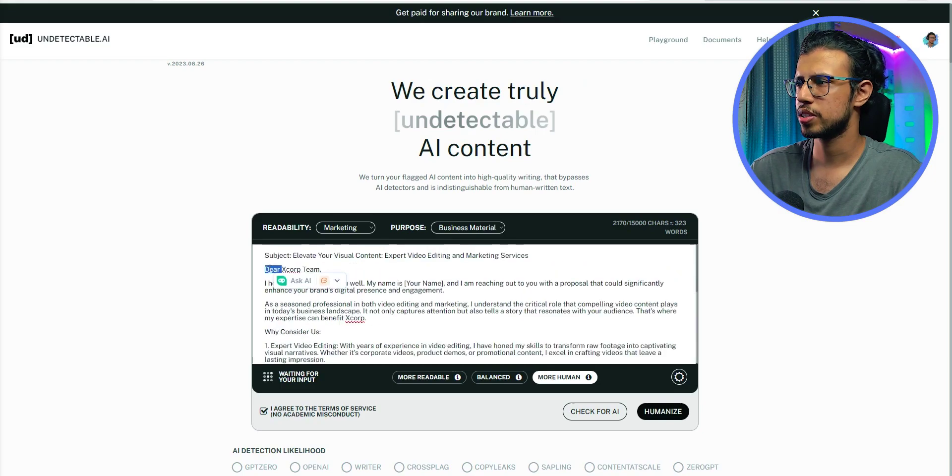
{"action": "left_click", "coordinate": [269, 269]}
{"action": "scroll", "coordinate": [474, 303], "scroll_direction": "down", "scroll_amount": 10}
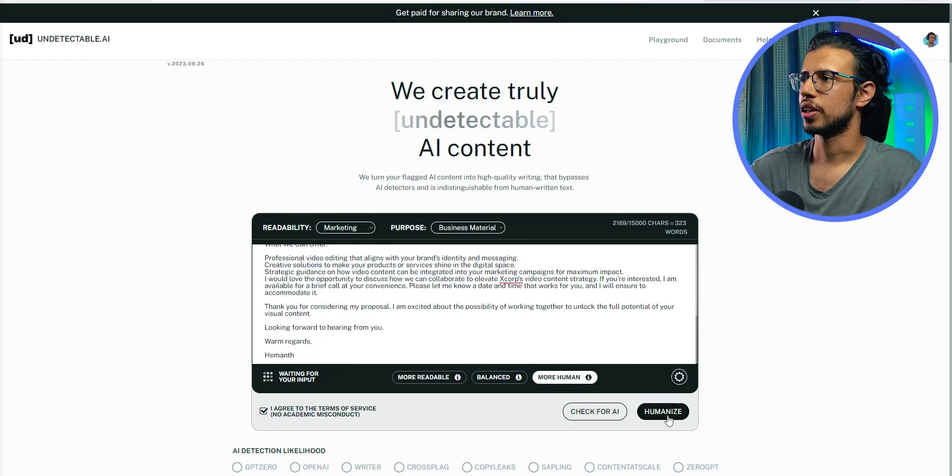
Humanize the email at More Human strength and check the copied output's origin in GPTZero in place of the previous text
{"action": "left_click", "coordinate": [663, 411]}
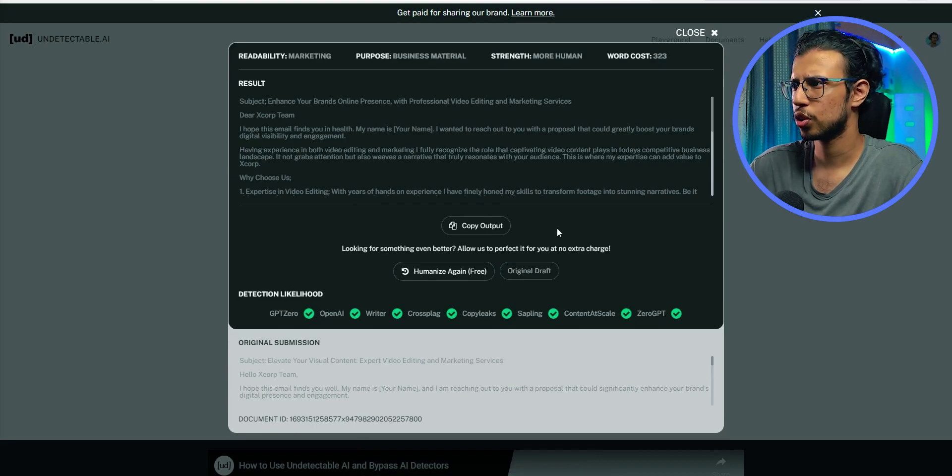
{"action": "left_click", "coordinate": [464, 228]}
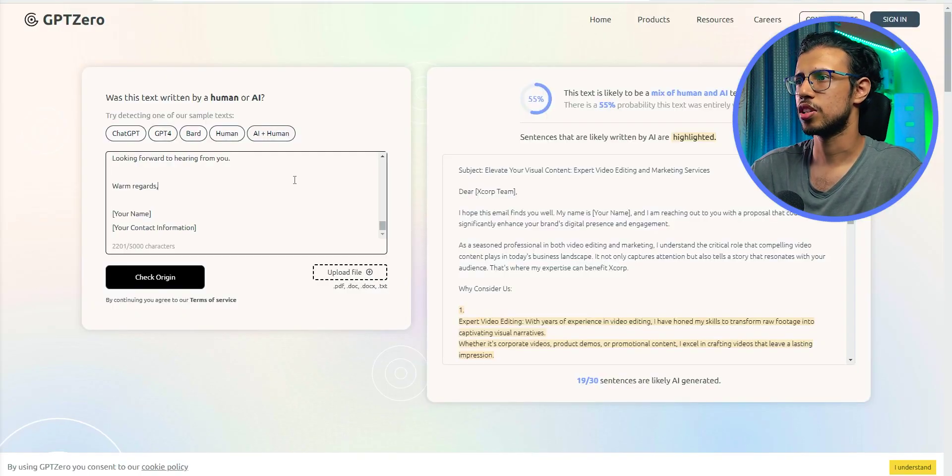
{"action": "key", "text": "ctrl+a"}
{"action": "key", "text": "ctrl+v"}
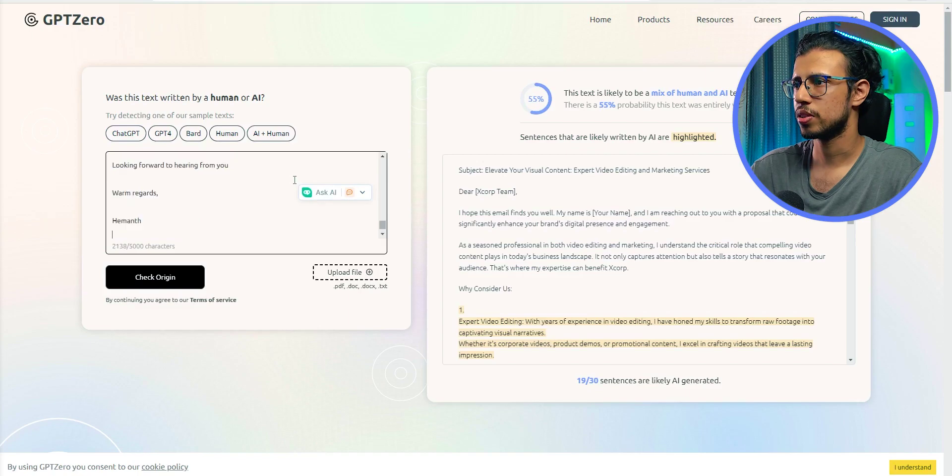
{"action": "left_click", "coordinate": [176, 288]}
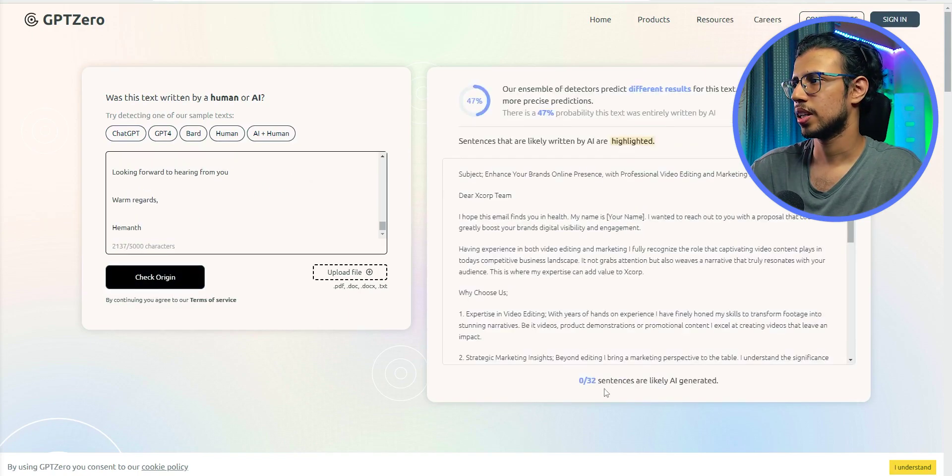
Review the humanized email's AI sentence count, AI probability and the [Your Name] placeholder in its introduction
{"action": "left_click_drag", "start_coordinate": [579, 379], "coordinate": [723, 388]}
{"action": "left_click_drag", "start_coordinate": [537, 113], "coordinate": [725, 115]}
{"action": "left_click", "coordinate": [631, 263]}
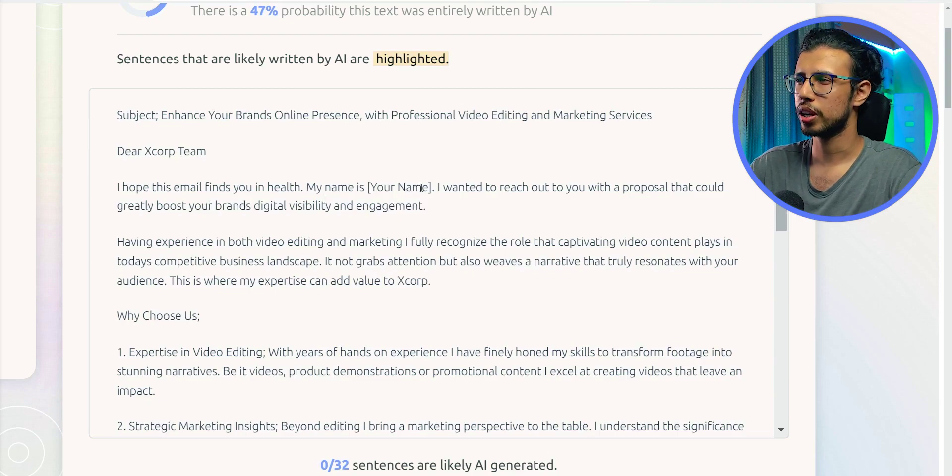
{"action": "left_click_drag", "start_coordinate": [429, 188], "coordinate": [366, 188]}
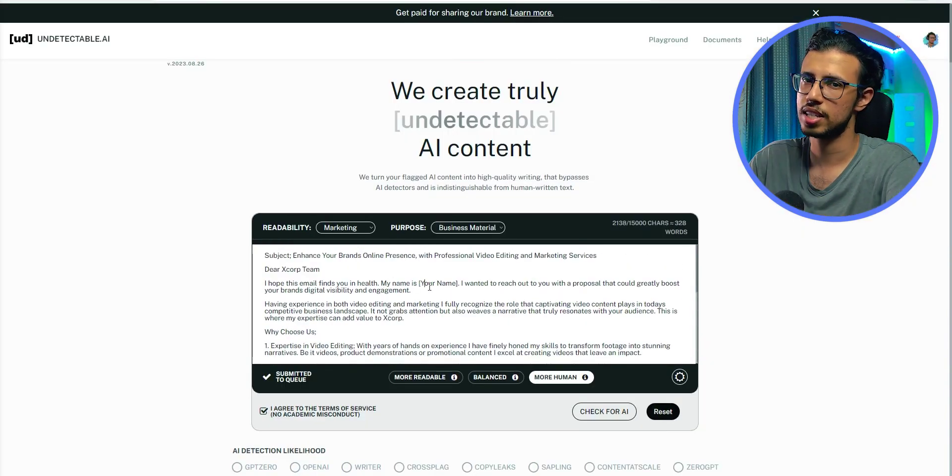
In Undetectable.AI, replace the [Your Name] placeholder in the humanized email with "Rick Astley" and sign the email as "Rick"
{"action": "left_click", "coordinate": [456, 283]}
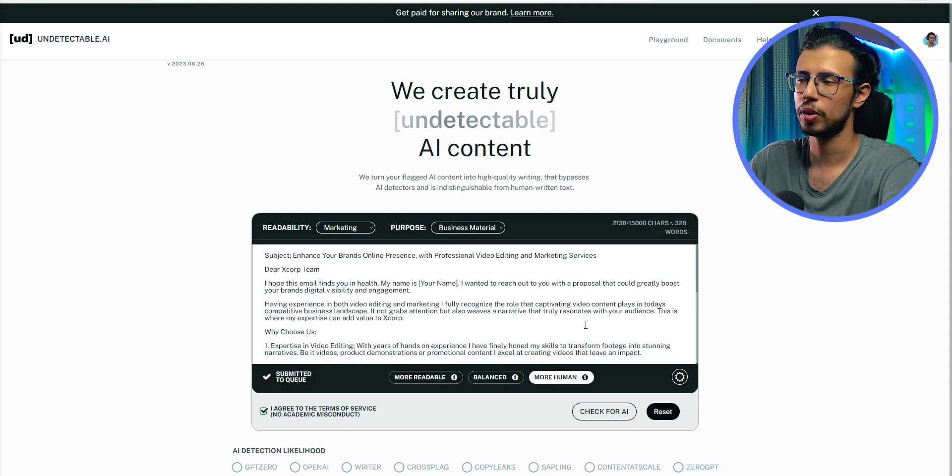
{"action": "key", "text": "ctrl+shift+Left"}
{"action": "key", "text": "ctrl+shift+Left"}
{"action": "key", "text": "shift+Left"}
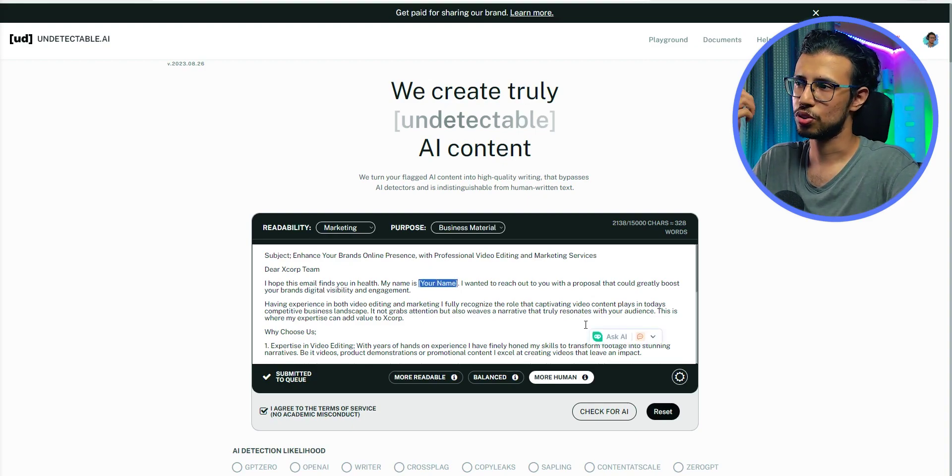
{"action": "type", "text": "Rick Astley"}
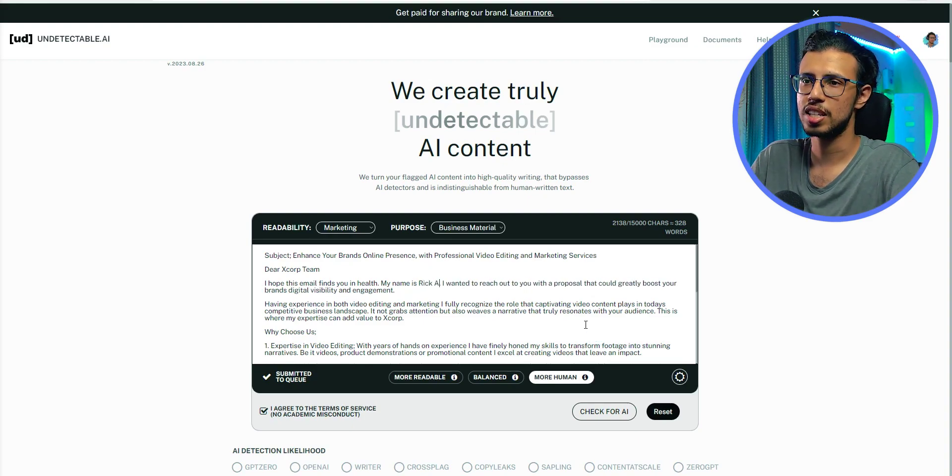
{"action": "key", "text": "ctrl+End"}
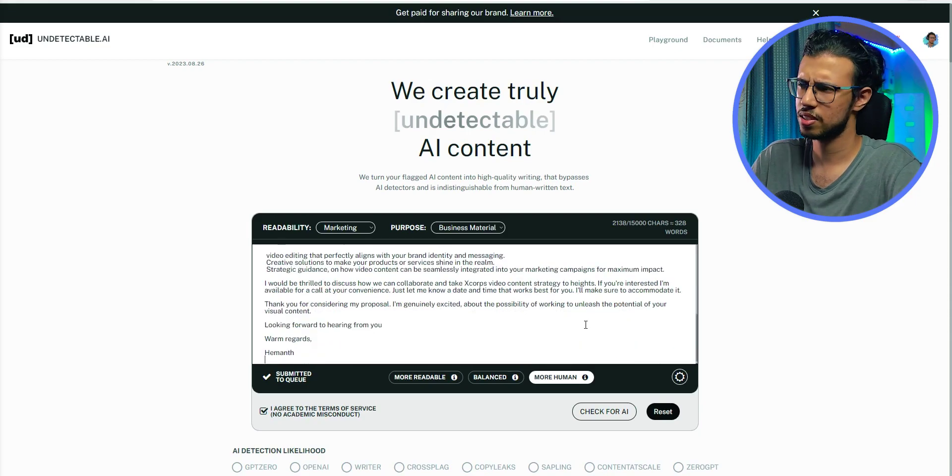
{"action": "key", "text": "ctrl+shift+Left"}
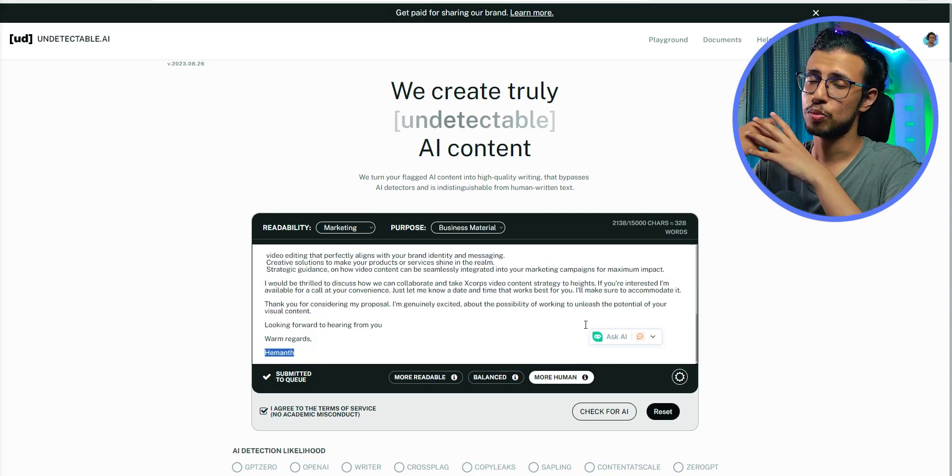
{"action": "type", "text": "Rick"}
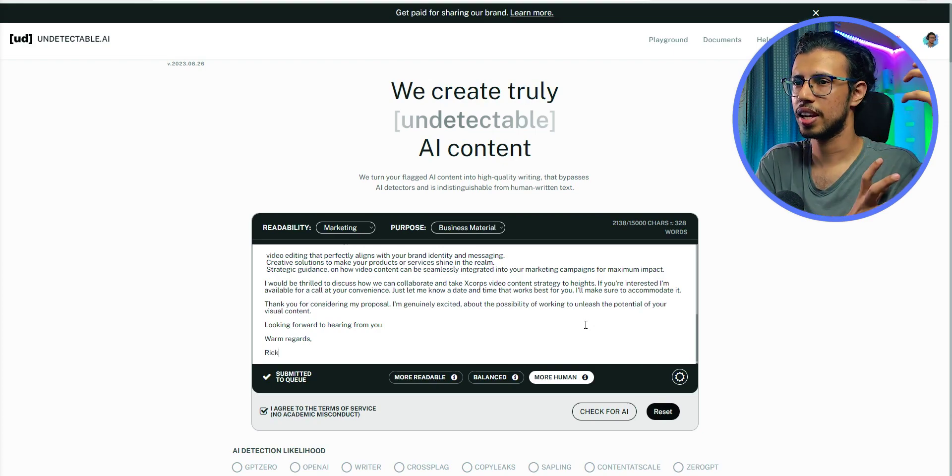
Set the humanization strength to More Readable, reset the submission and humanize the edited email again
{"action": "left_click", "coordinate": [431, 377]}
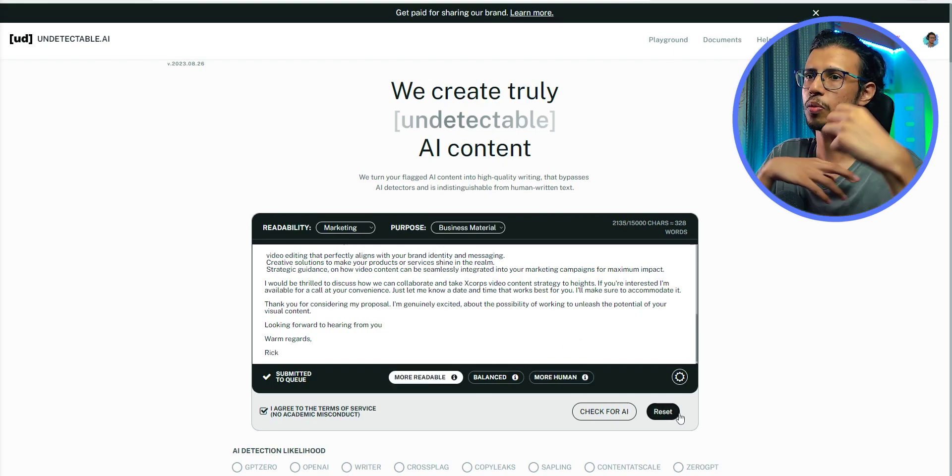
{"action": "left_click", "coordinate": [663, 417]}
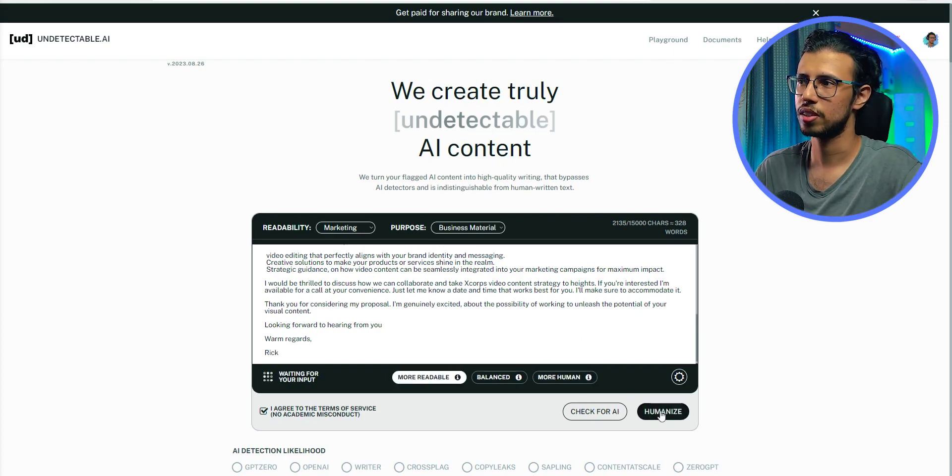
{"action": "left_click", "coordinate": [661, 415]}
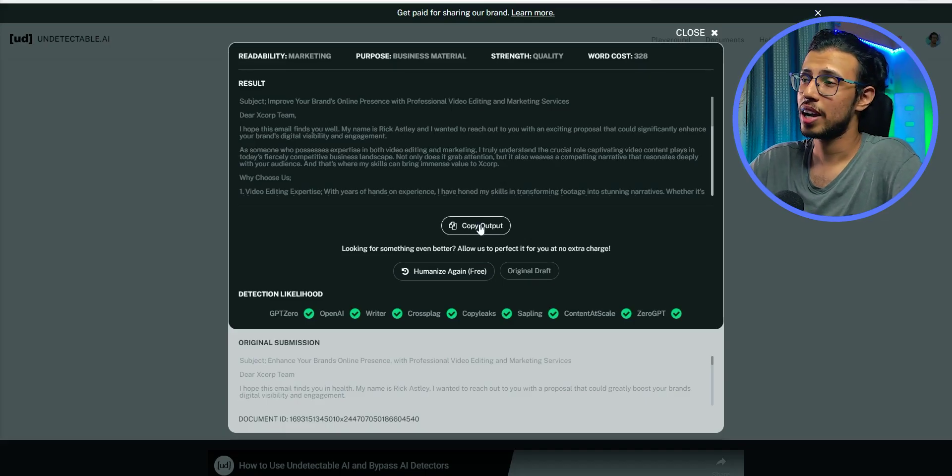
Copy the humanized email output and review the list of supported languages in the Help and FAQ page
{"action": "left_click", "coordinate": [476, 226]}
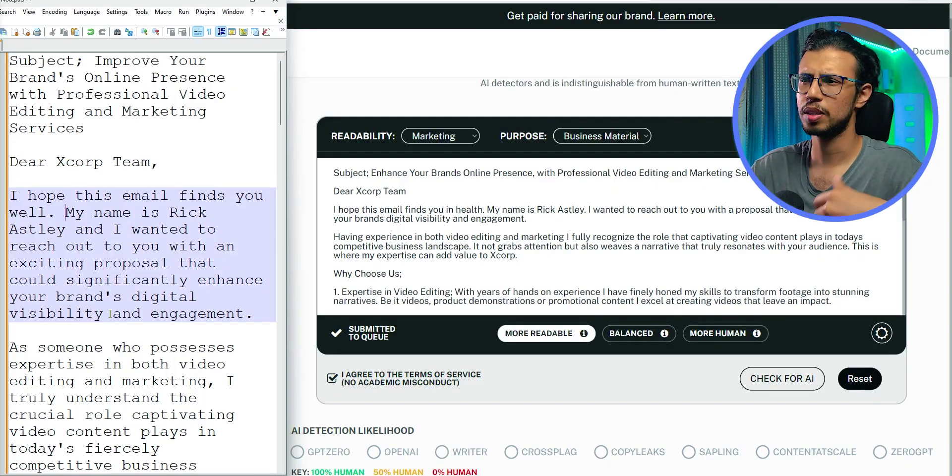
{"action": "scroll", "coordinate": [110, 314], "scroll_direction": "down", "scroll_amount": 3}
{"action": "left_click_drag", "start_coordinate": [212, 115], "coordinate": [727, 290]}
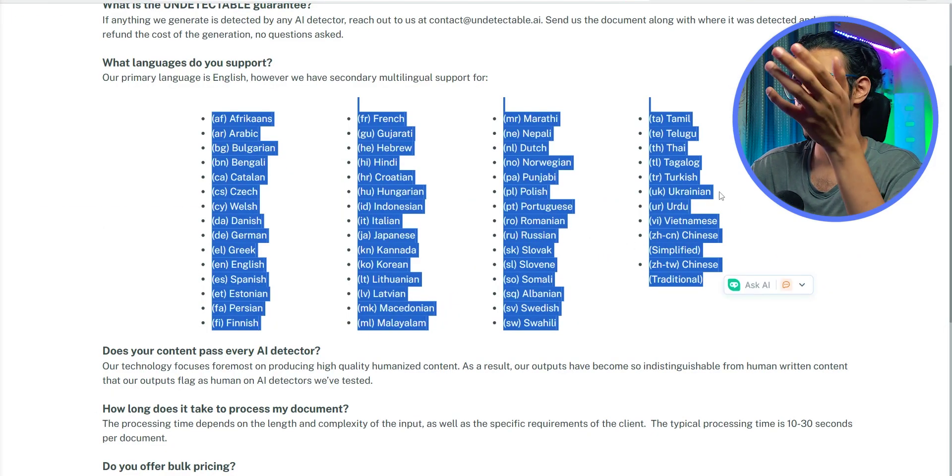
{"action": "left_click", "coordinate": [741, 210]}
{"action": "scroll", "coordinate": [665, 307], "scroll_direction": "down", "scroll_amount": 1}
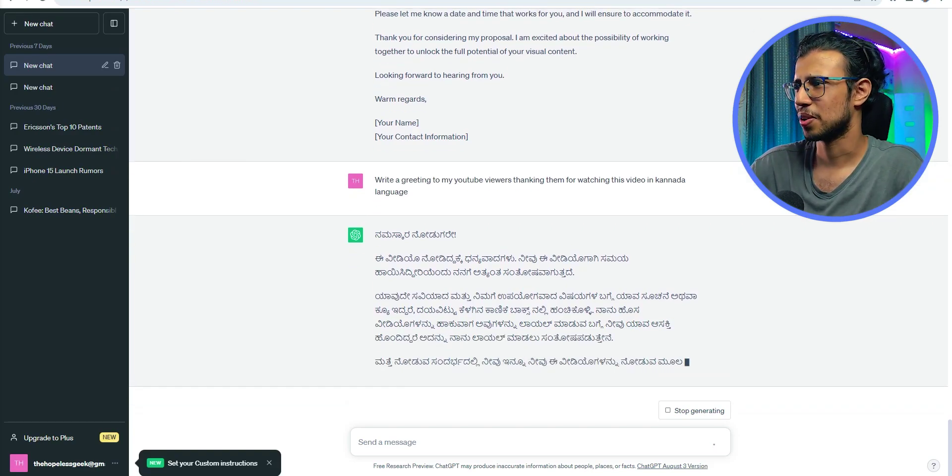
Copy the Kannada greeting to YouTube viewers from ChatGPT and check its origin in GPTZero, examining the AI probability
{"action": "left_click_drag", "start_coordinate": [428, 366], "coordinate": [371, 59]}
{"action": "right_click", "coordinate": [406, 74]}
{"action": "left_click", "coordinate": [422, 88]}
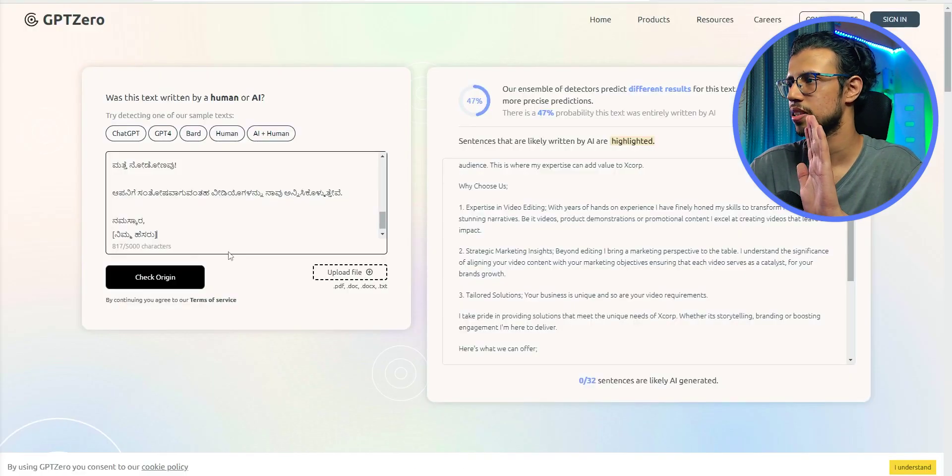
{"action": "left_click", "coordinate": [193, 280]}
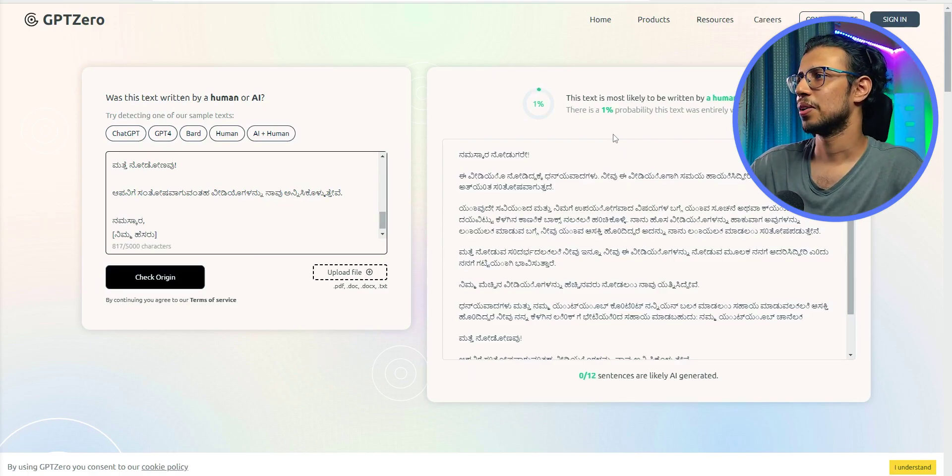
{"action": "left_click_drag", "start_coordinate": [602, 110], "coordinate": [730, 110]}
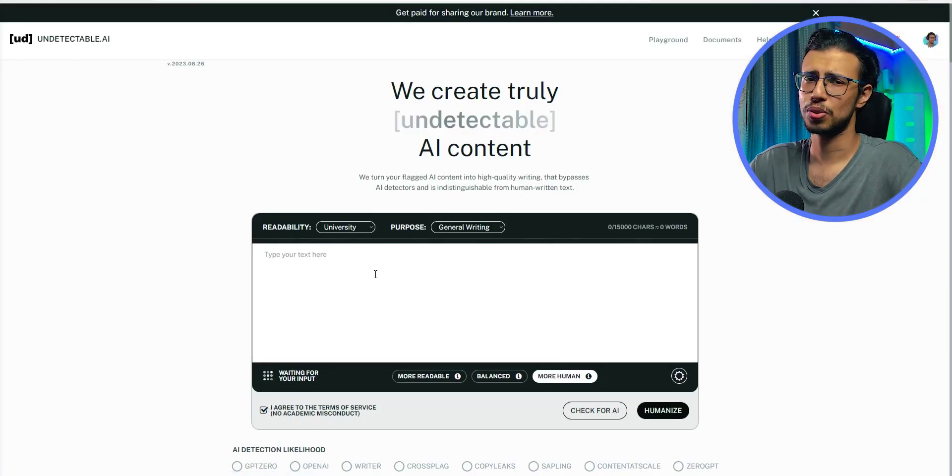
In Undetectable.AI, paste the Kannada greeting and try to check it for AI
{"action": "key", "text": "ctrl+v"}
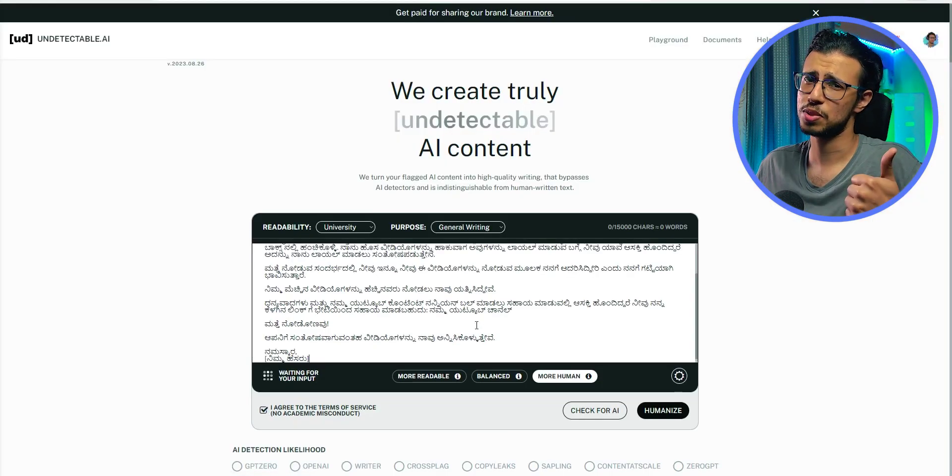
{"action": "left_click", "coordinate": [590, 410]}
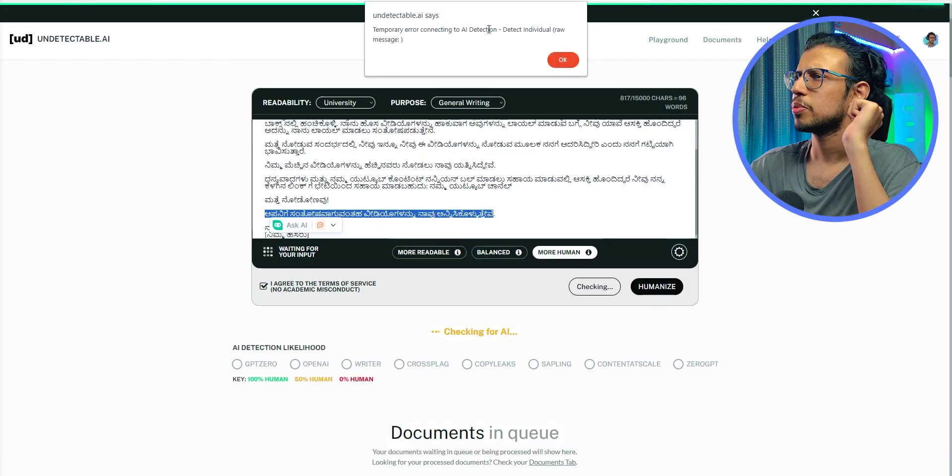
{"action": "left_click", "coordinate": [566, 58]}
Delete closing lines from the Kannada greeting and try the AI check again, reading the error message before dismissing it
{"action": "key", "text": "BackSpace"}
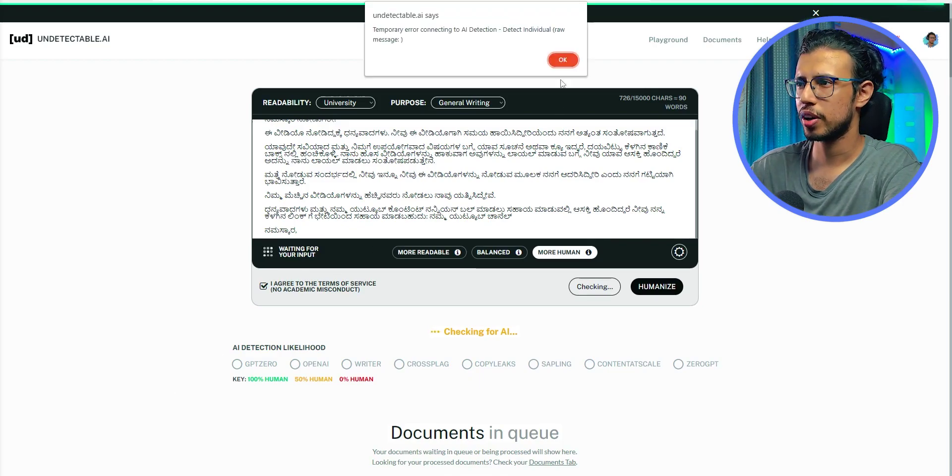
{"action": "left_click_drag", "start_coordinate": [396, 31], "coordinate": [484, 32]}
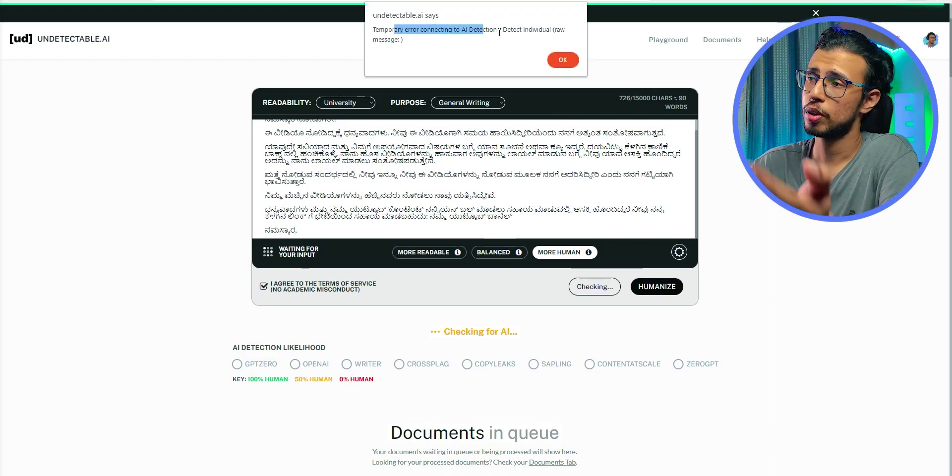
{"action": "left_click", "coordinate": [505, 35]}
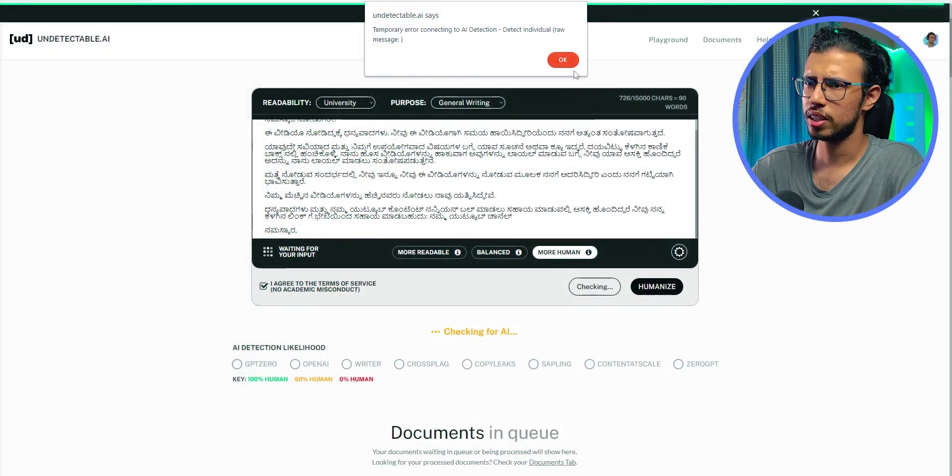
{"action": "left_click", "coordinate": [563, 60]}
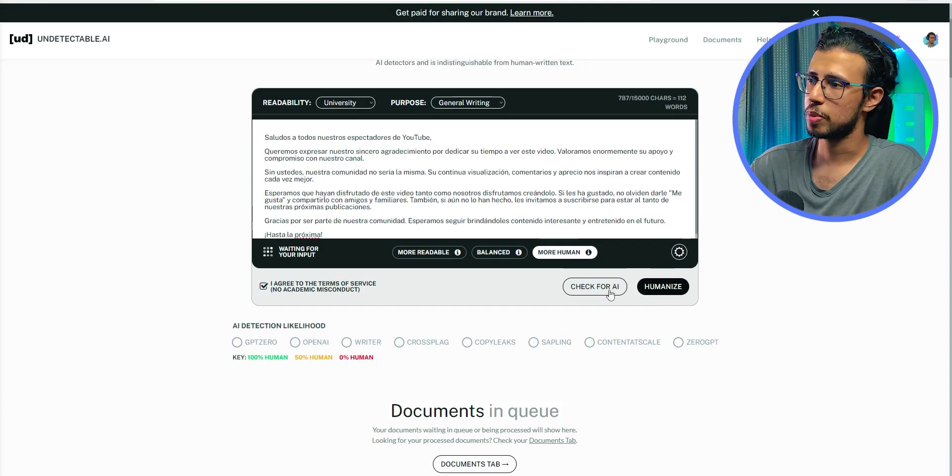
Check the Spanish greeting to YouTube viewers for AI and review the detection verdict
{"action": "left_click", "coordinate": [608, 285]}
{"action": "scroll", "coordinate": [668, 299], "scroll_direction": "down", "scroll_amount": 2}
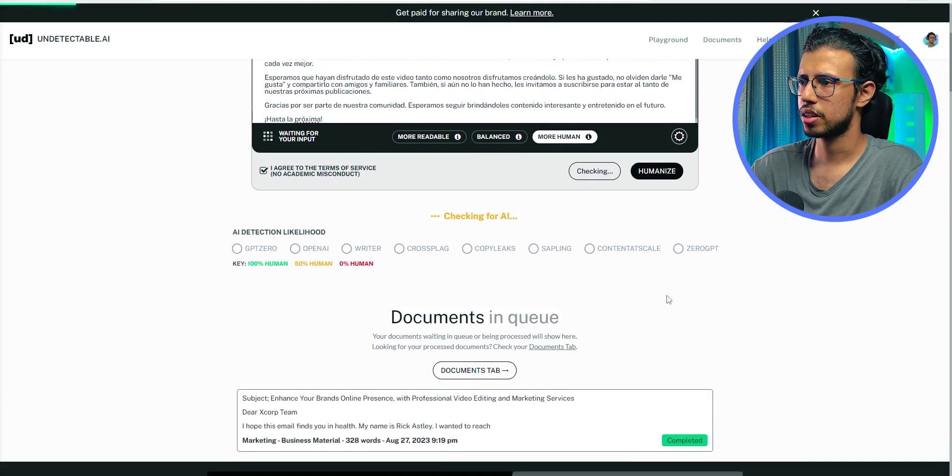
{"action": "left_click_drag", "start_coordinate": [411, 220], "coordinate": [556, 219]}
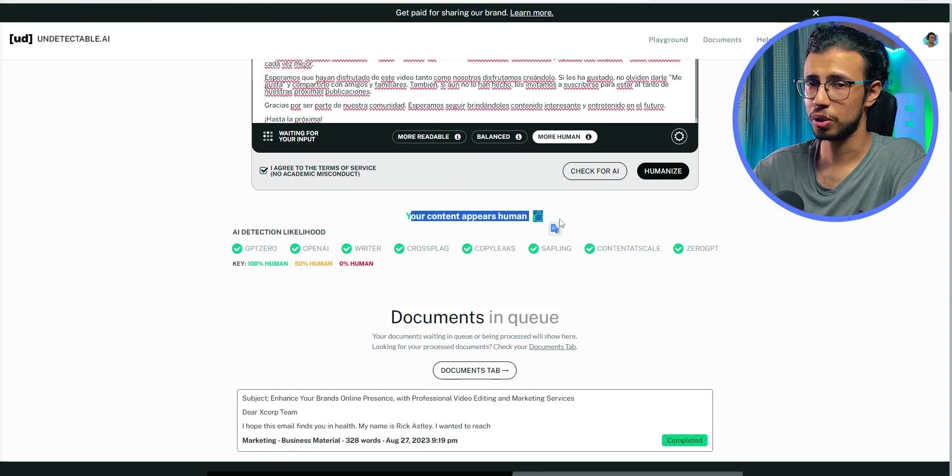
{"action": "left_click", "coordinate": [554, 221]}
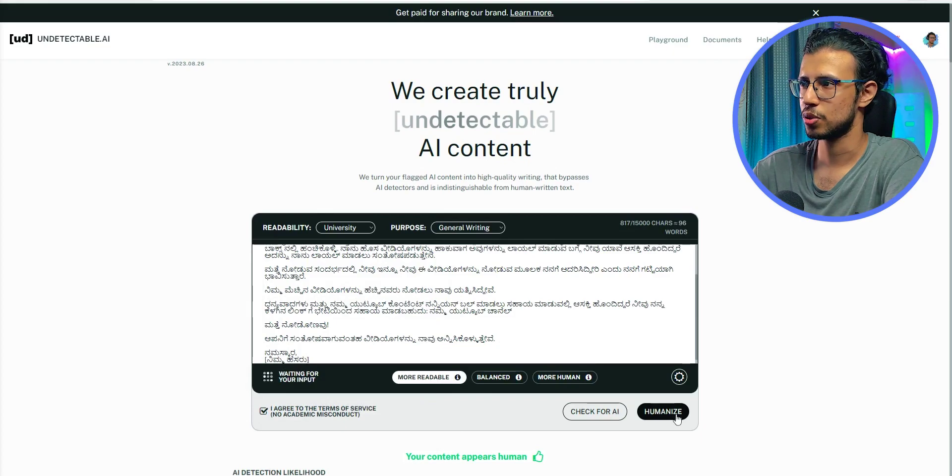
Humanize the Kannada greeting at More Readable strength with University readability and General Writing purpose
{"action": "left_click", "coordinate": [676, 415]}
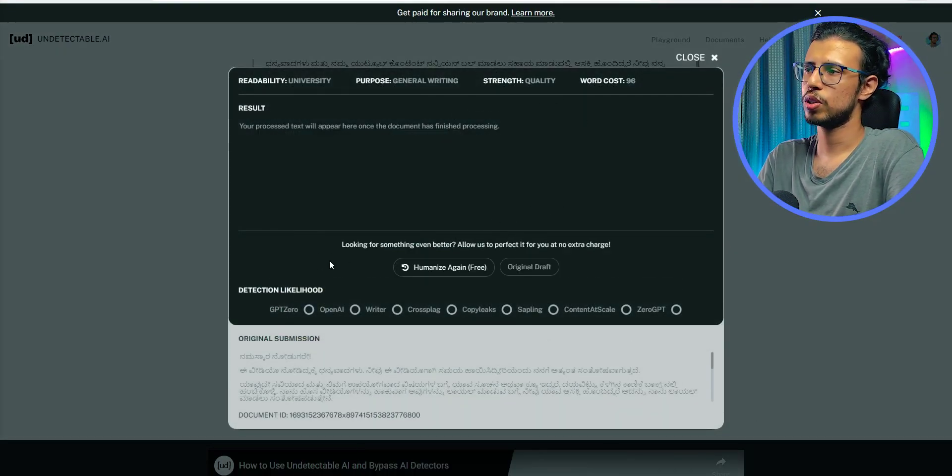
{"action": "left_click_drag", "start_coordinate": [338, 244], "coordinate": [615, 245]}
{"action": "left_click", "coordinate": [631, 208]}
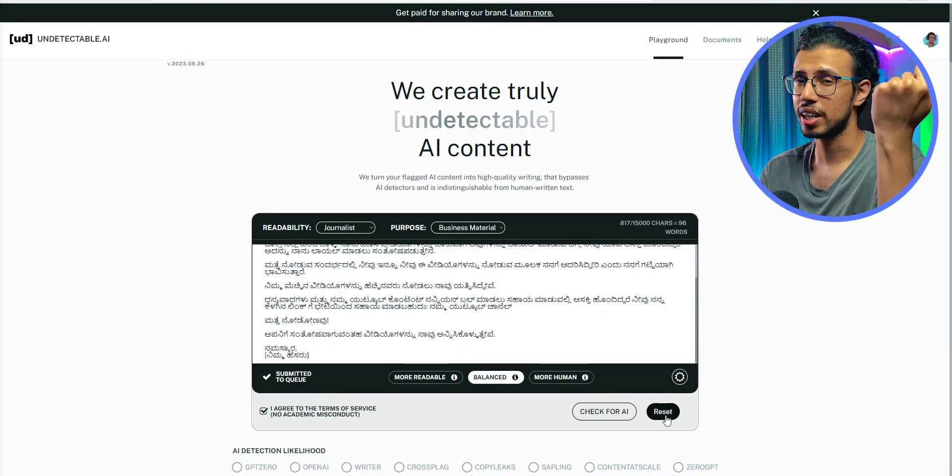
Humanize the Kannada greeting at Balanced strength with Journalist readability and Business Material purpose, and close the result
{"action": "scroll", "coordinate": [645, 297], "scroll_direction": "down", "scroll_amount": 2}
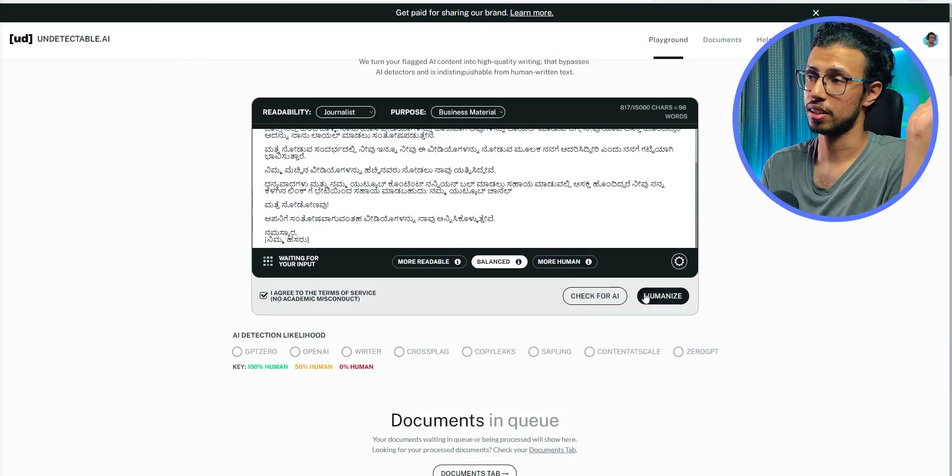
{"action": "left_click", "coordinate": [645, 298]}
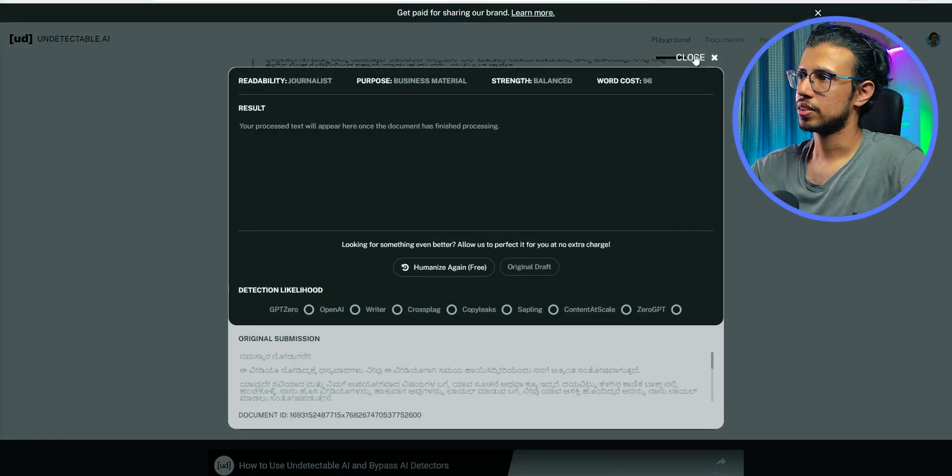
{"action": "left_click", "coordinate": [696, 59]}
Find Kannada and Spanish among the supported languages, and humanize the Spanish greeting at Balanced strength with University readability and General Writing purpose
{"action": "left_click_drag", "start_coordinate": [424, 360], "coordinate": [386, 361]}
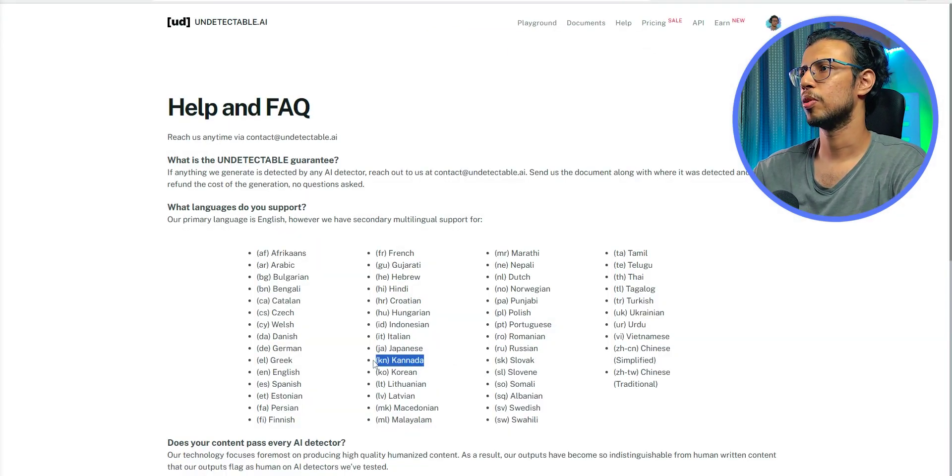
{"action": "left_click_drag", "start_coordinate": [301, 384], "coordinate": [256, 386]}
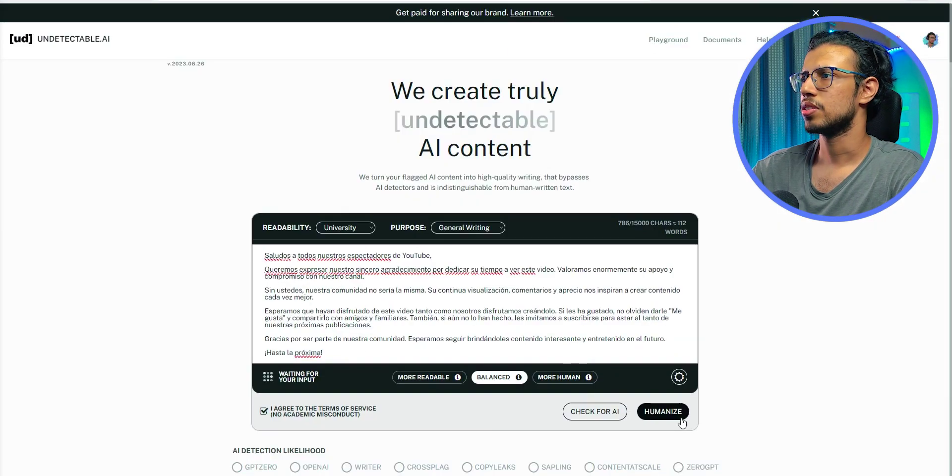
{"action": "left_click", "coordinate": [665, 413]}
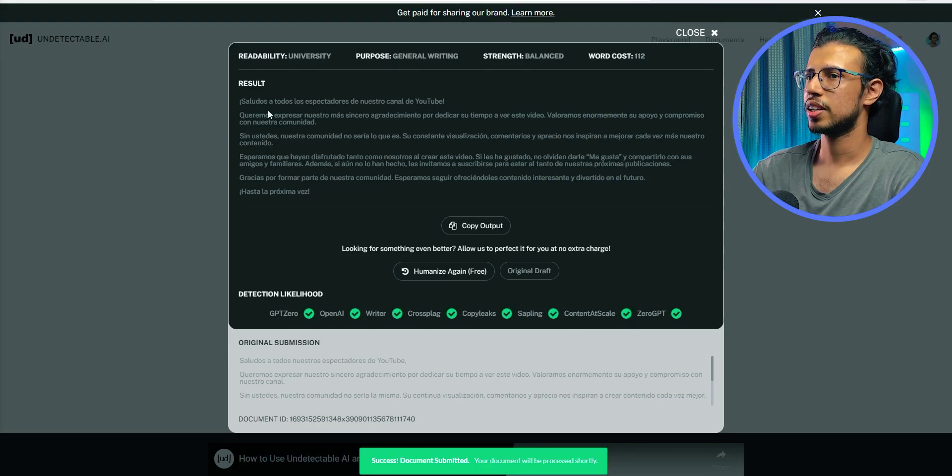
{"action": "left_click_drag", "start_coordinate": [244, 108], "coordinate": [330, 193]}
{"action": "left_click_drag", "start_coordinate": [409, 173], "coordinate": [383, 173]}
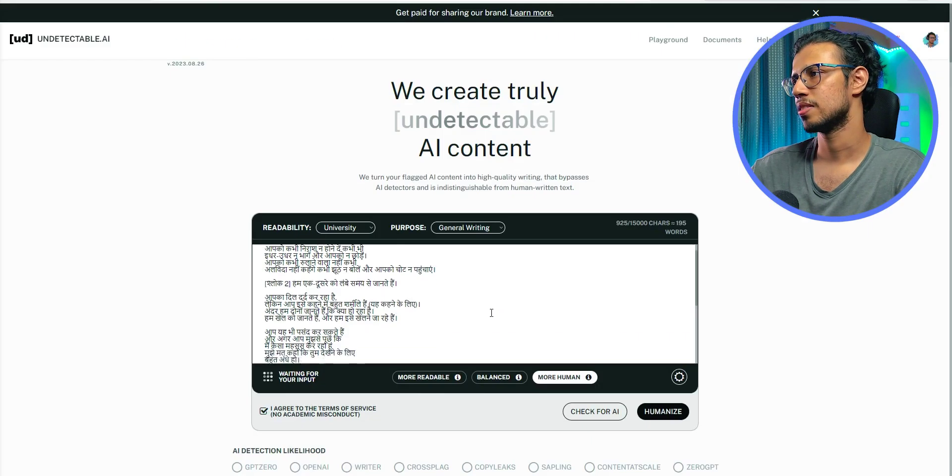
Set the strength to More Readable and humanize the Hindi song lyrics with University readability and General Writing purpose
{"action": "scroll", "coordinate": [500, 305], "scroll_direction": "down", "scroll_amount": 3}
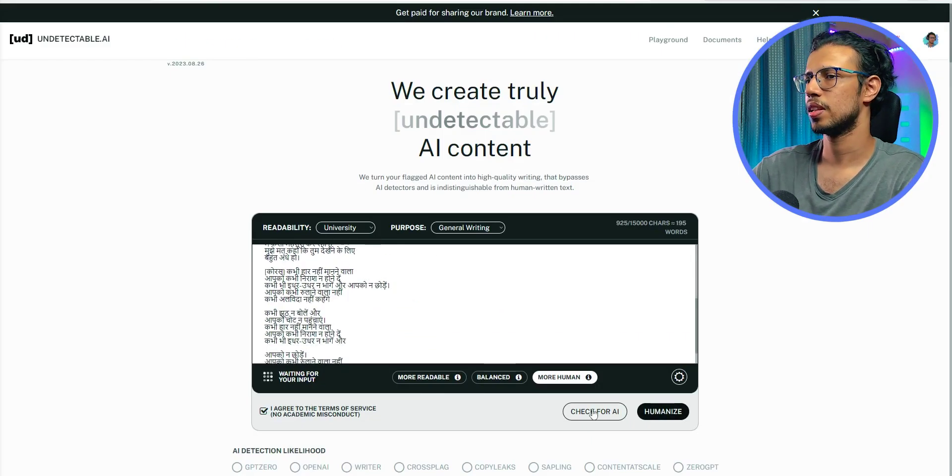
{"action": "left_click", "coordinate": [504, 382]}
{"action": "left_click", "coordinate": [559, 378]}
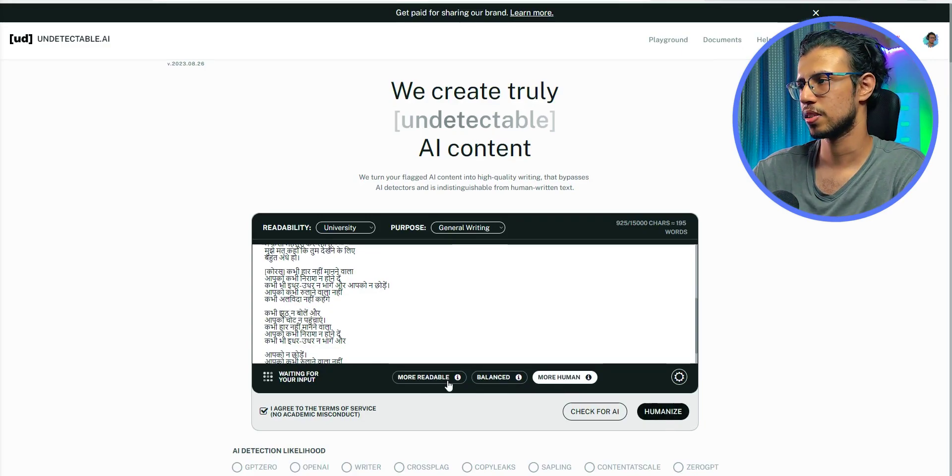
{"action": "left_click", "coordinate": [438, 381]}
{"action": "left_click", "coordinate": [663, 415]}
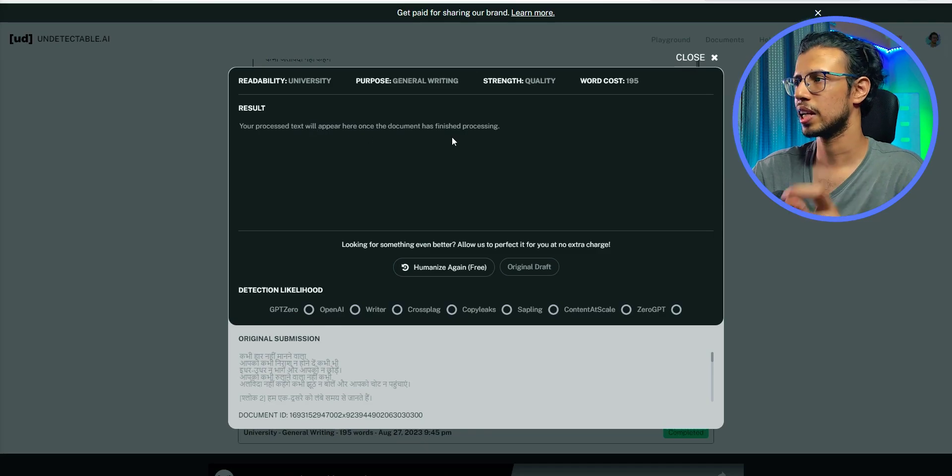
{"action": "scroll", "coordinate": [317, 362], "scroll_direction": "down", "scroll_amount": 5}
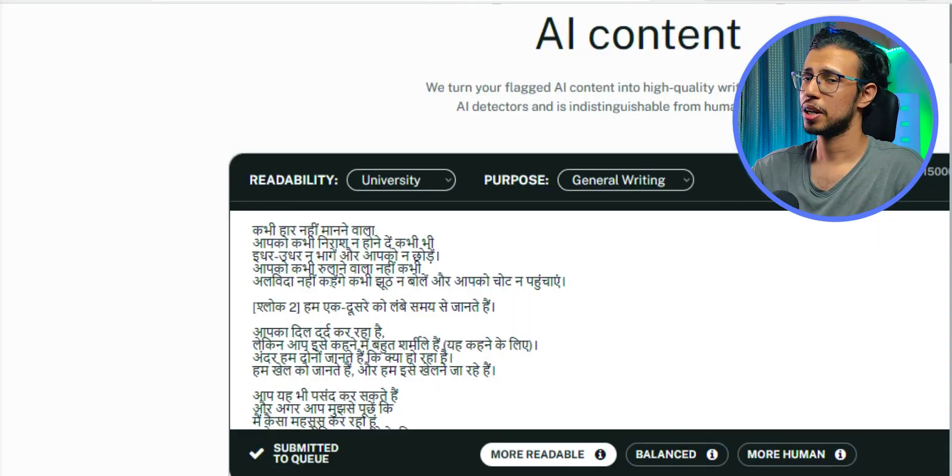
{"action": "scroll", "coordinate": [337, 317], "scroll_direction": "down", "scroll_amount": 5}
{"action": "scroll", "coordinate": [337, 318], "scroll_direction": "up", "scroll_amount": 6}
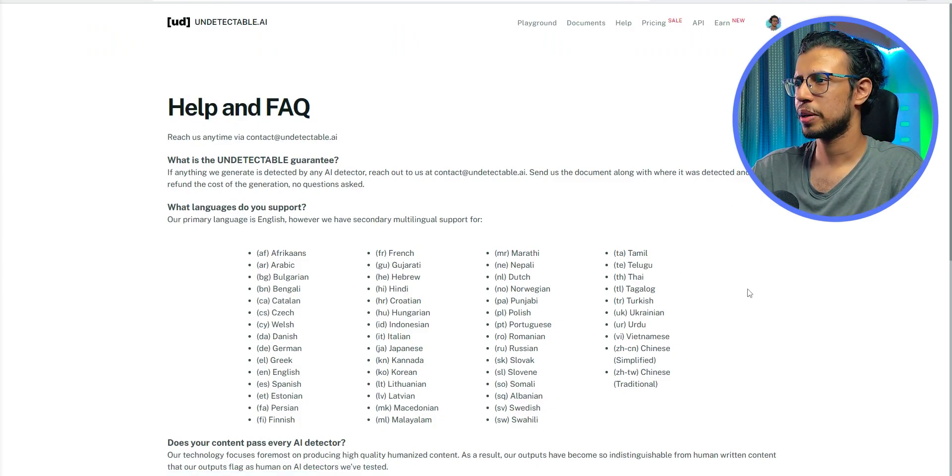
Find German among the supported languages and copy the German paragraph greeting the neighbors from ChatGPT
{"action": "double_click", "coordinate": [289, 349]}
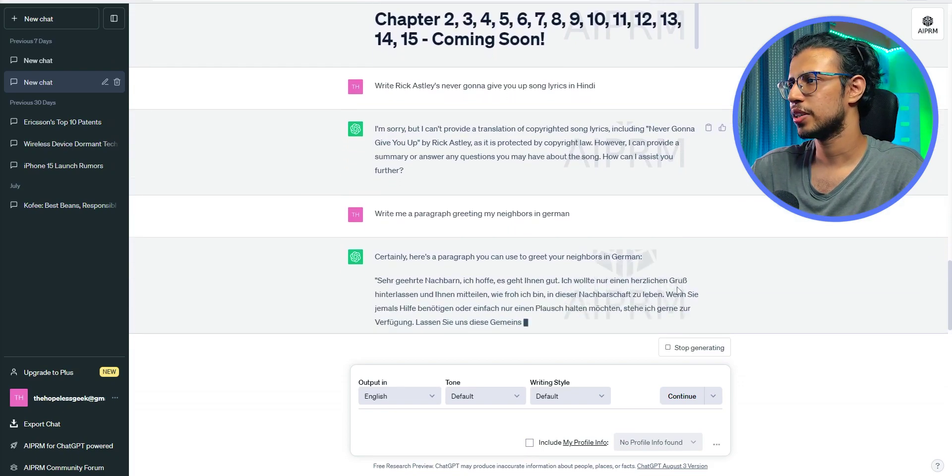
{"action": "left_click_drag", "start_coordinate": [685, 243], "coordinate": [377, 201]}
{"action": "right_click", "coordinate": [415, 210]}
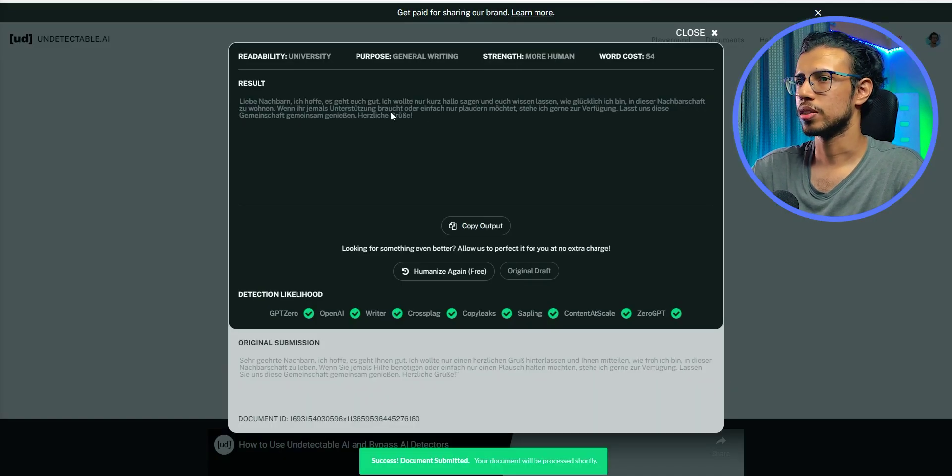
Copy the humanized German paragraph and paste it into DuckDuckGo's German-to-English translator in place of the original paragraph
{"action": "left_click_drag", "start_coordinate": [415, 115], "coordinate": [242, 103]}
{"action": "key", "text": "ctrl+c"}
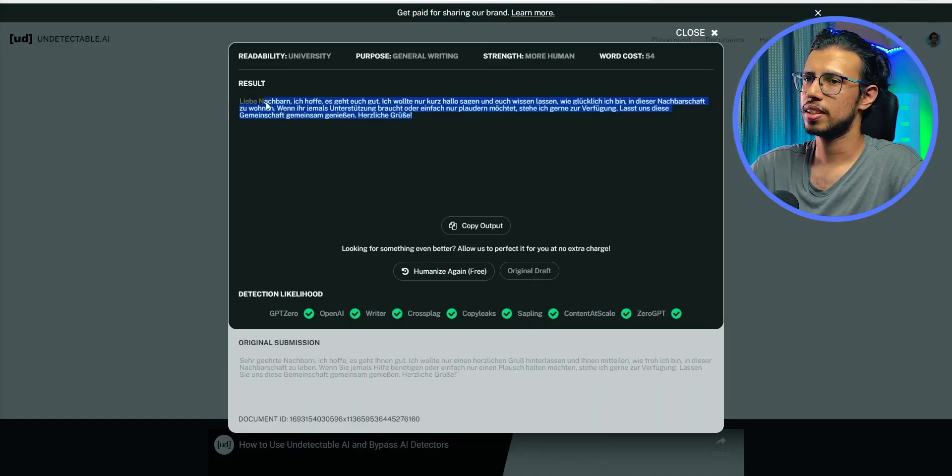
{"action": "right_click", "coordinate": [377, 110]}
{"action": "left_click", "coordinate": [405, 115]}
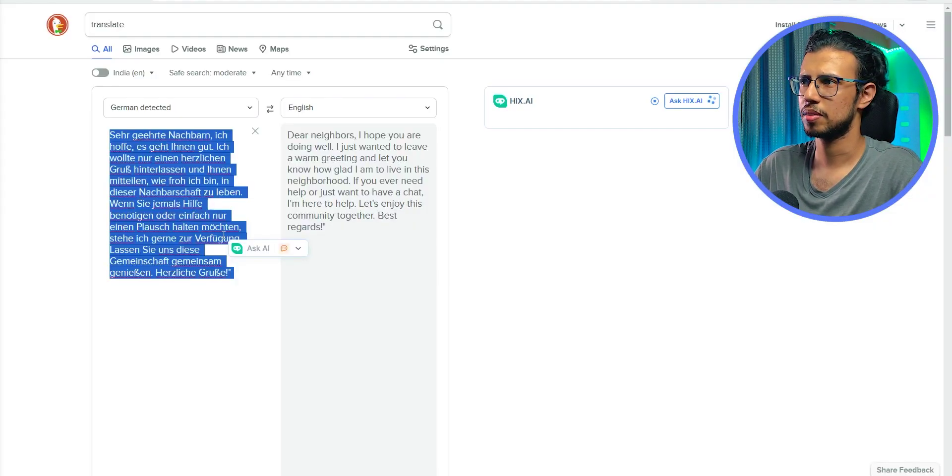
{"action": "key", "text": "ctrl+v"}
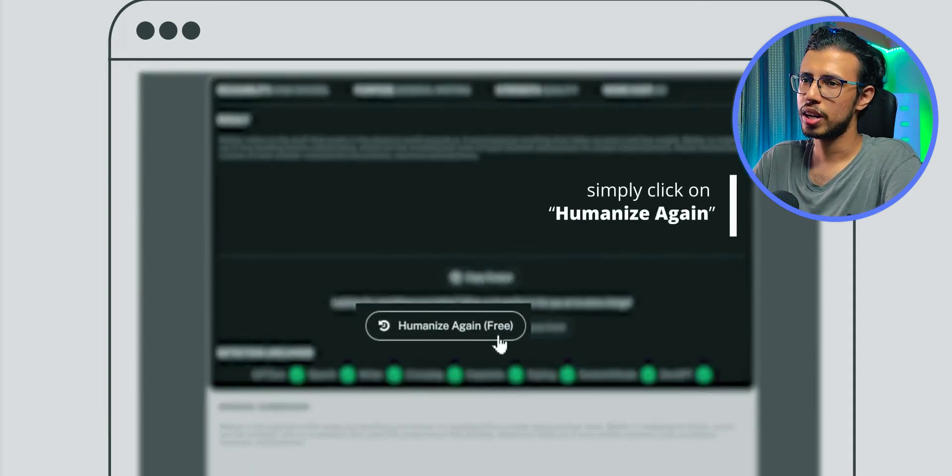
Humanize the text about matter again using the free retry, and switch back to its original draft
{"action": "left_click", "coordinate": [483, 333]}
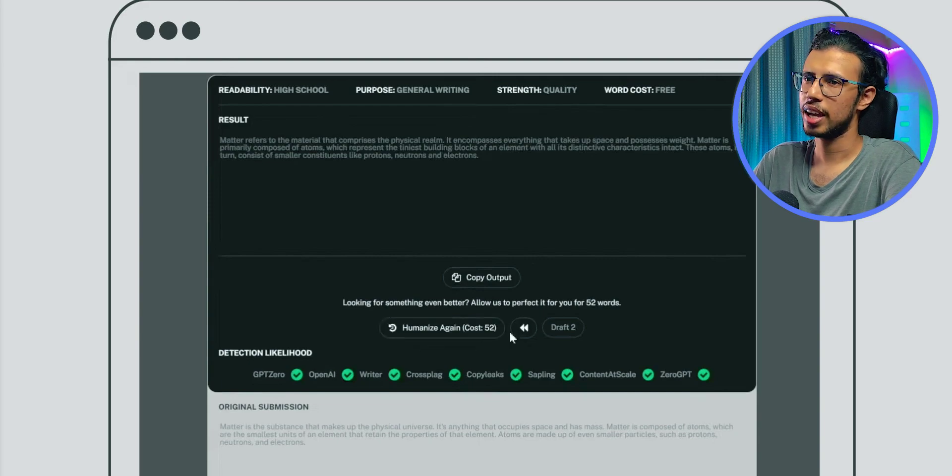
{"action": "left_click", "coordinate": [524, 328]}
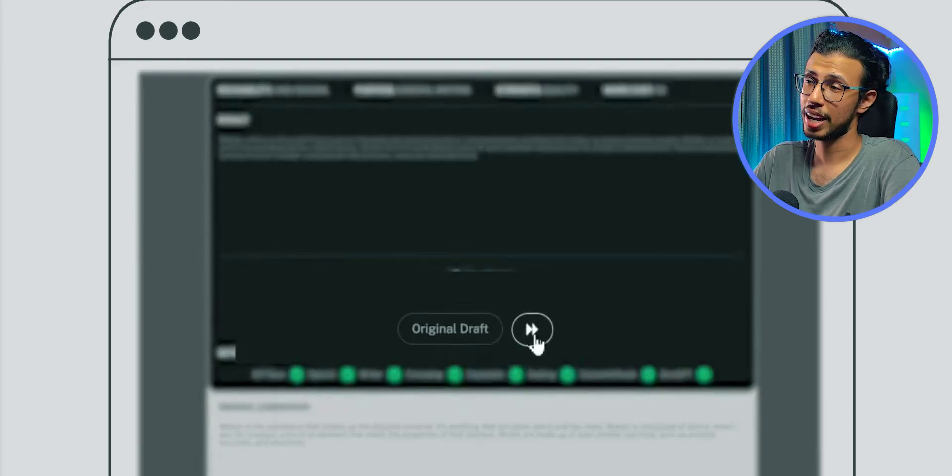
{"action": "left_click", "coordinate": [535, 337]}
{"action": "left_click", "coordinate": [536, 343]}
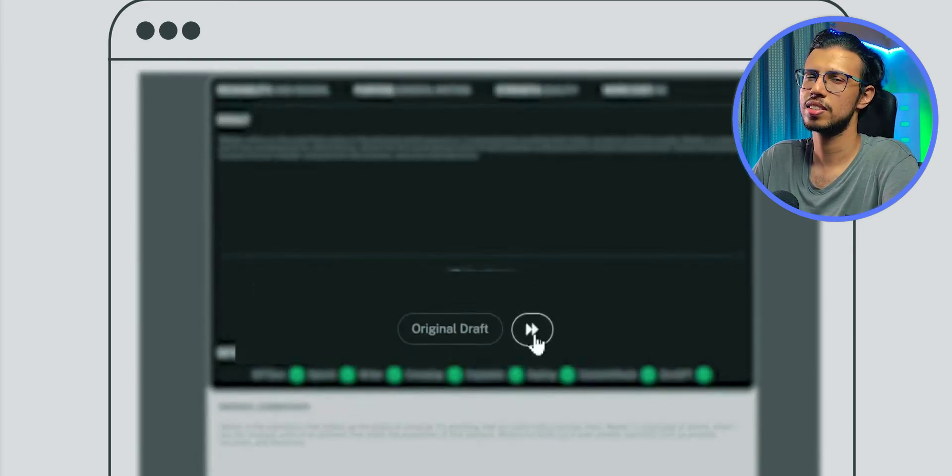
{"action": "left_click", "coordinate": [536, 343]}
{"action": "left_click", "coordinate": [535, 338]}
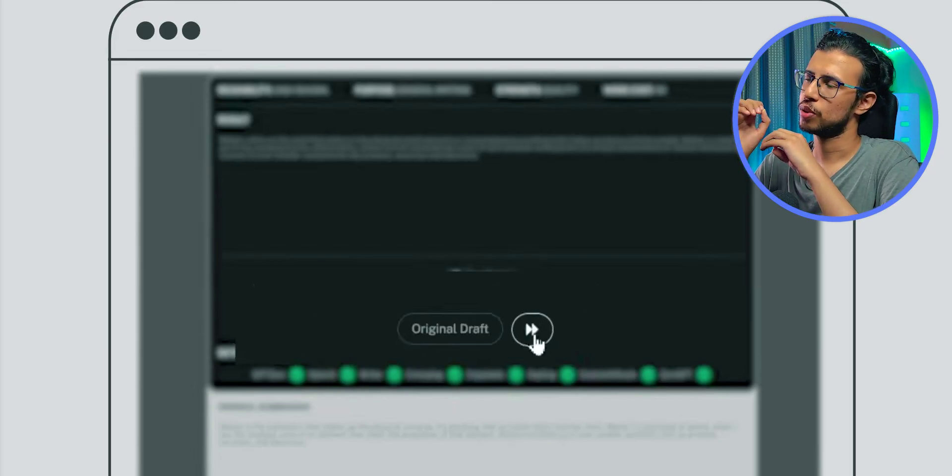
{"action": "left_click", "coordinate": [536, 338]}
{"action": "left_click", "coordinate": [537, 343]}
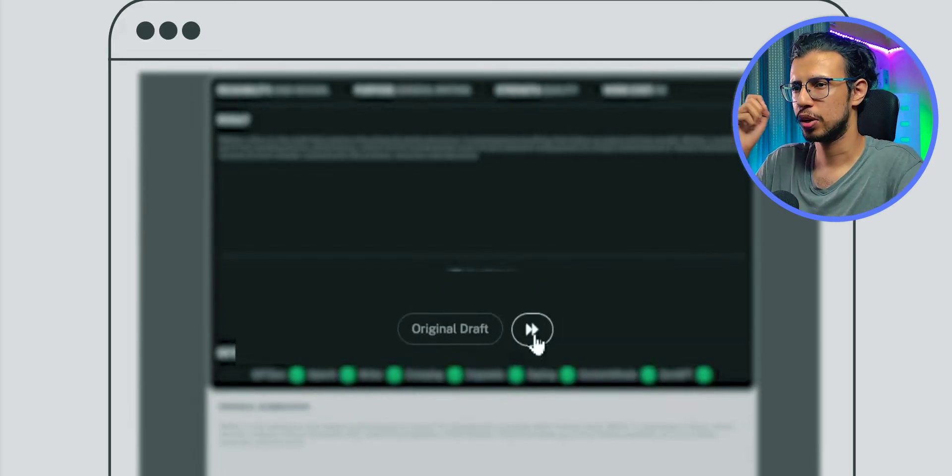
{"action": "left_click", "coordinate": [537, 343]}
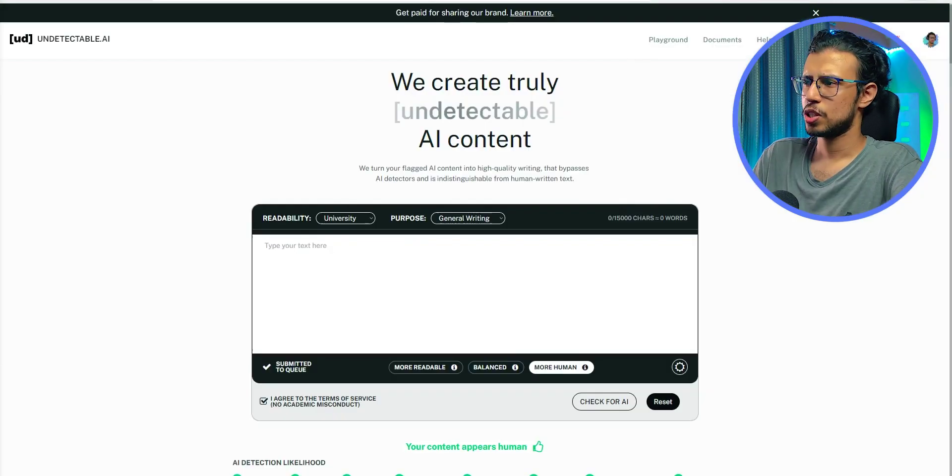
Look through the homepage sections on the AI content detection remover and the audiences Undetectable is for
{"action": "scroll", "coordinate": [537, 373], "scroll_direction": "down", "scroll_amount": 10}
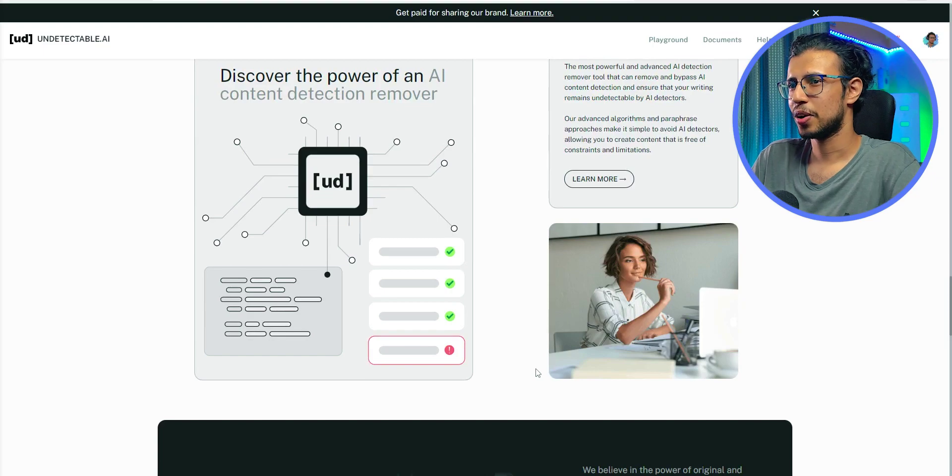
{"action": "scroll", "coordinate": [671, 305], "scroll_direction": "down", "scroll_amount": 7}
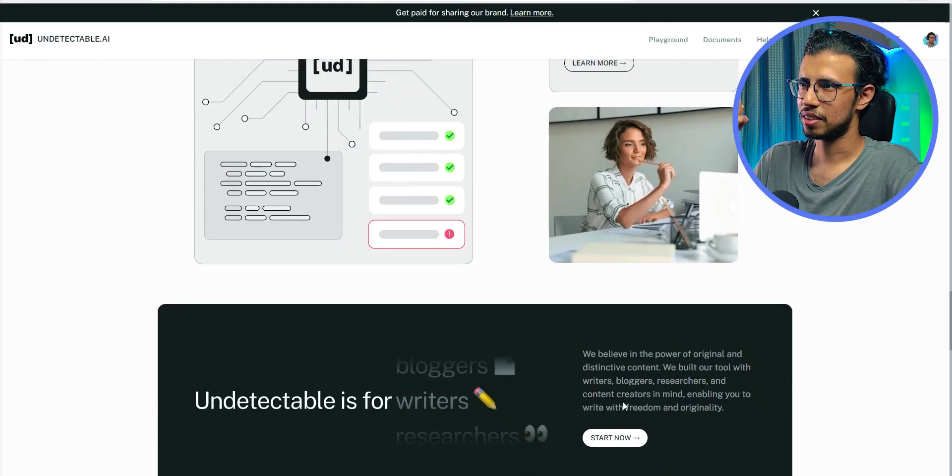